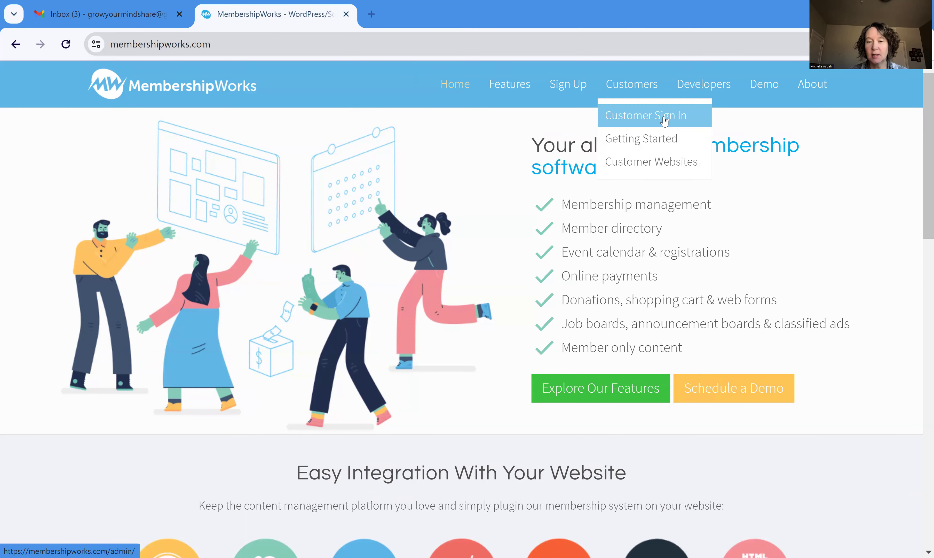
Sign in to the MembershipWorks customer administration with the prefilled credentials.
{"action": "left_click", "coordinate": [663, 118]}
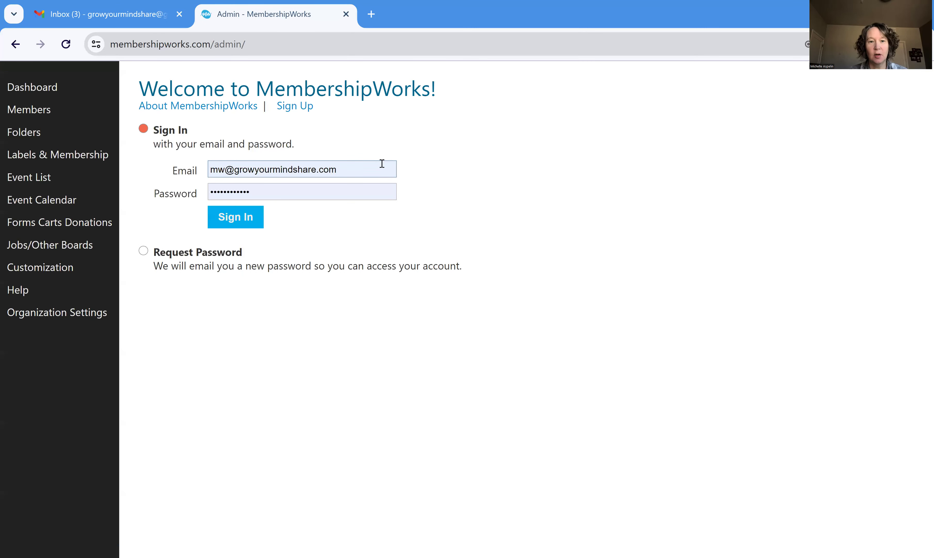
{"action": "left_click", "coordinate": [249, 219]}
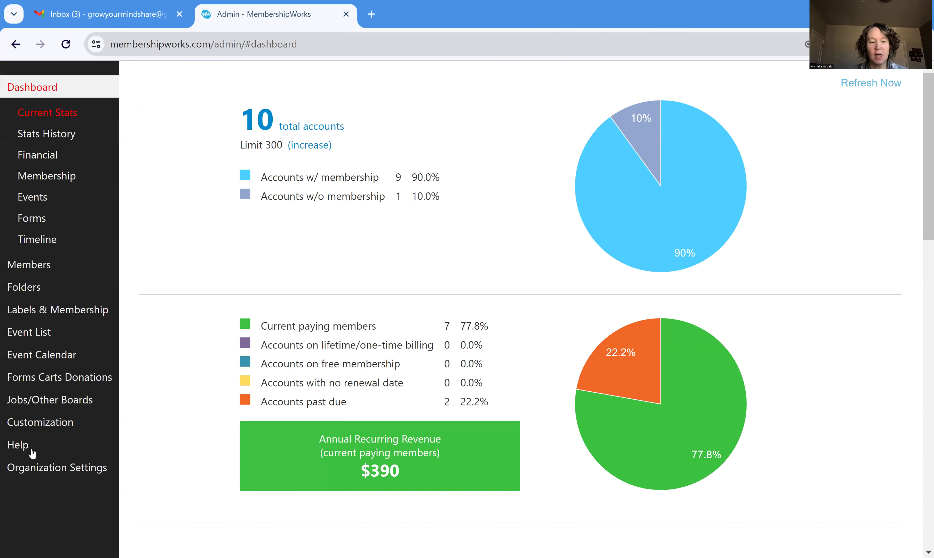
Search the help topics for "Invoices".
{"action": "left_click", "coordinate": [21, 443]}
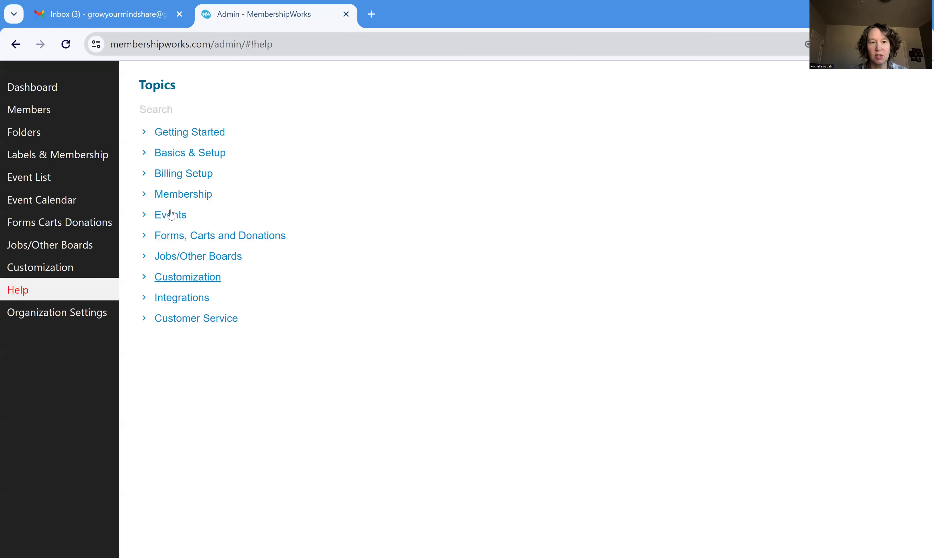
{"action": "left_click", "coordinate": [174, 107]}
{"action": "type", "text": "Invoices"}
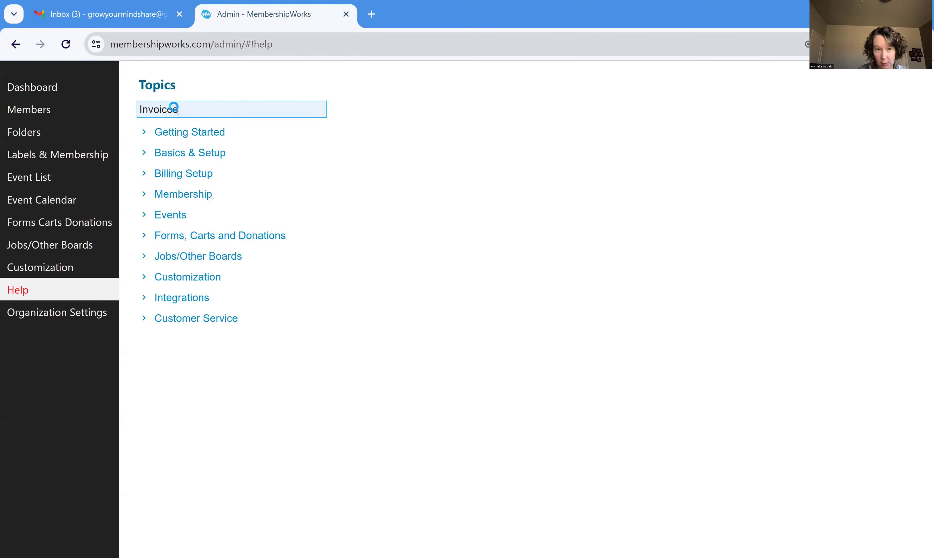
{"action": "key", "text": "Return"}
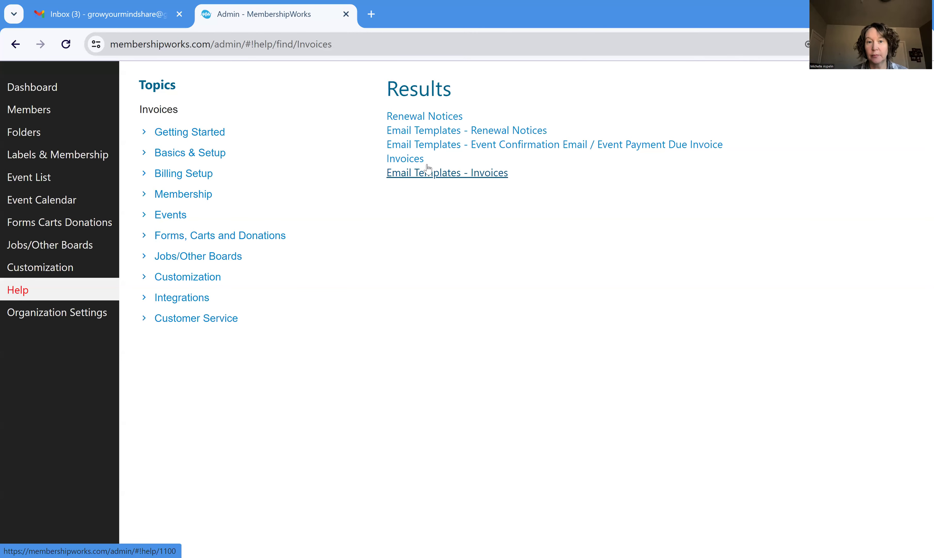
Read the Invoices help article through to the options for letting members view and pay invoices.
{"action": "left_click", "coordinate": [414, 159]}
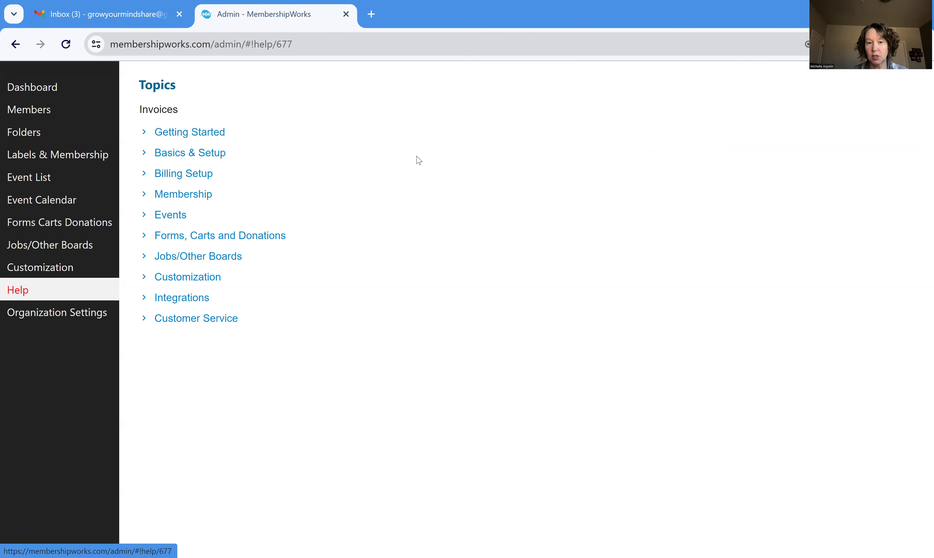
{"action": "scroll", "coordinate": [364, 216], "scroll_direction": "down", "scroll_amount": 6}
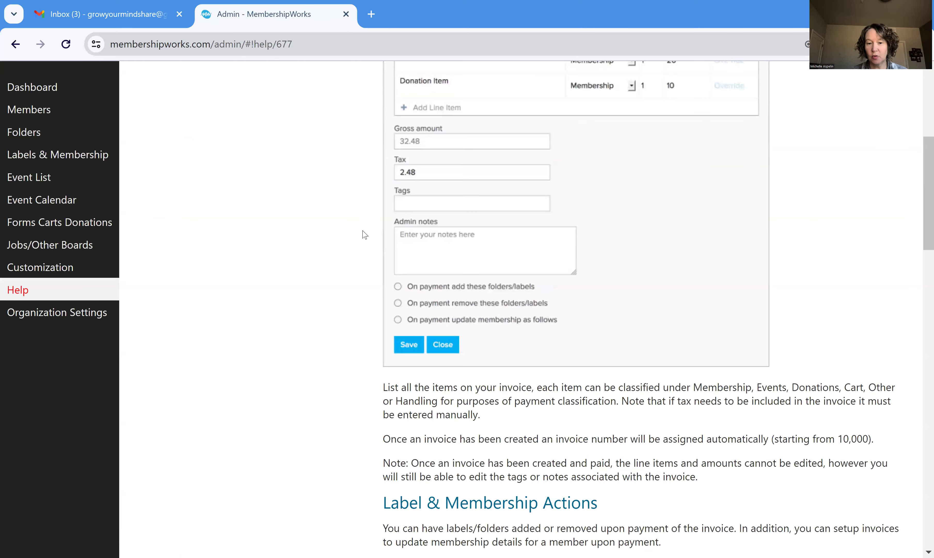
{"action": "scroll", "coordinate": [365, 235], "scroll_direction": "down", "scroll_amount": 7}
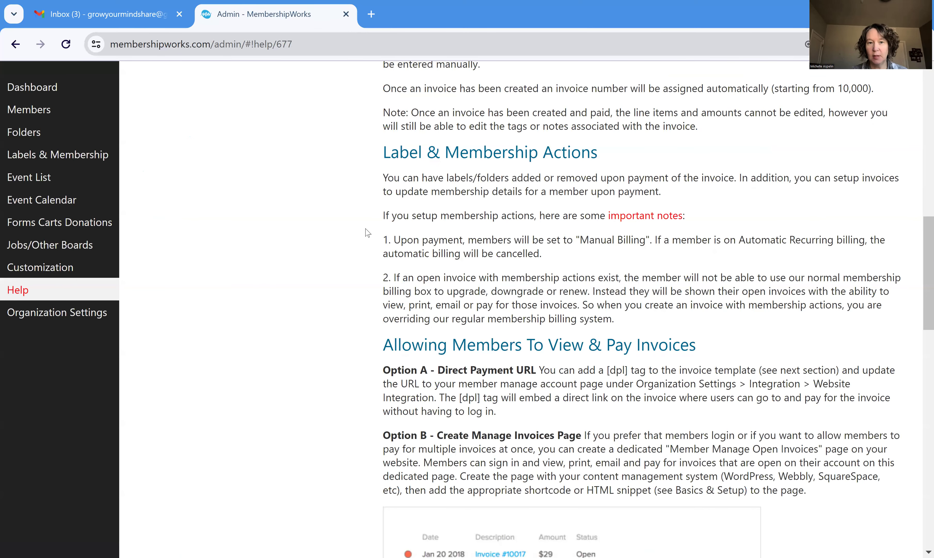
Return to the help results and review the supported tags in the "Email Templates - Invoices" article.
{"action": "left_click", "coordinate": [17, 45]}
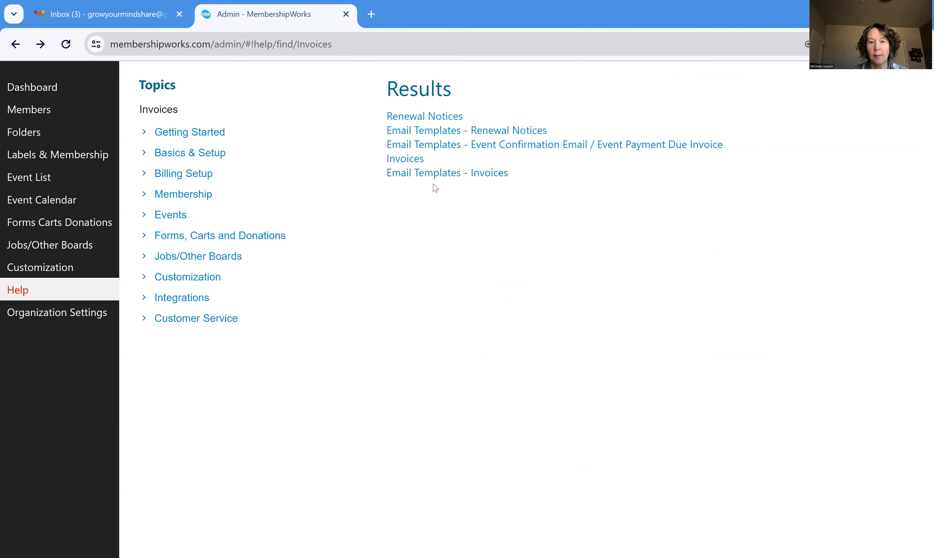
{"action": "left_click", "coordinate": [436, 173]}
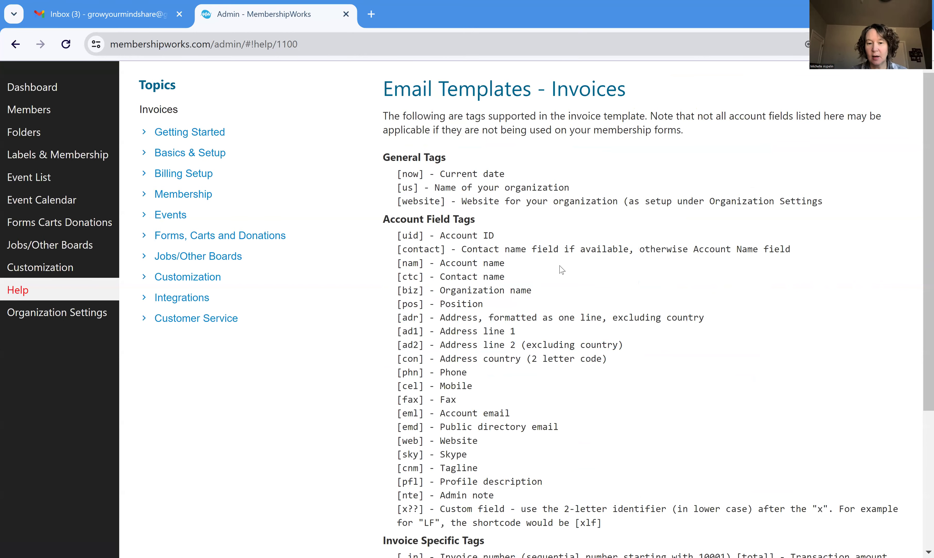
{"action": "scroll", "coordinate": [561, 269], "scroll_direction": "down", "scroll_amount": 3}
{"action": "scroll", "coordinate": [562, 269], "scroll_direction": "down", "scroll_amount": 2}
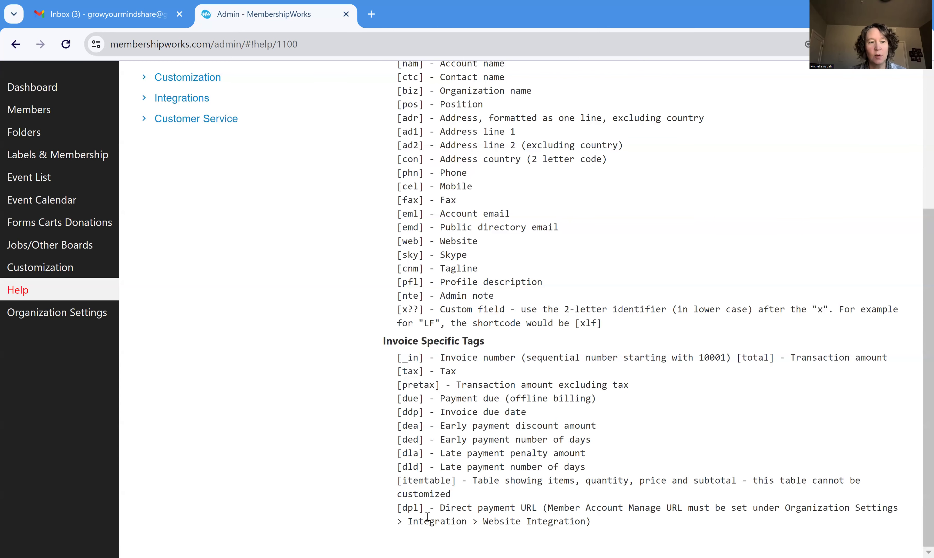
Open the Invoice template among the customizable emails, review it down to the [dpl] direct payment link, and save it.
{"action": "left_click", "coordinate": [75, 267]}
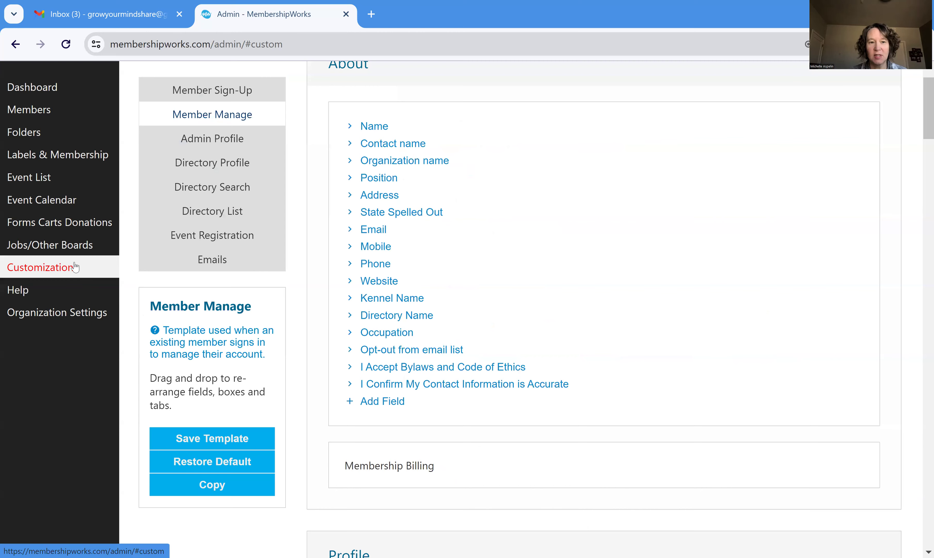
{"action": "left_click", "coordinate": [222, 265]}
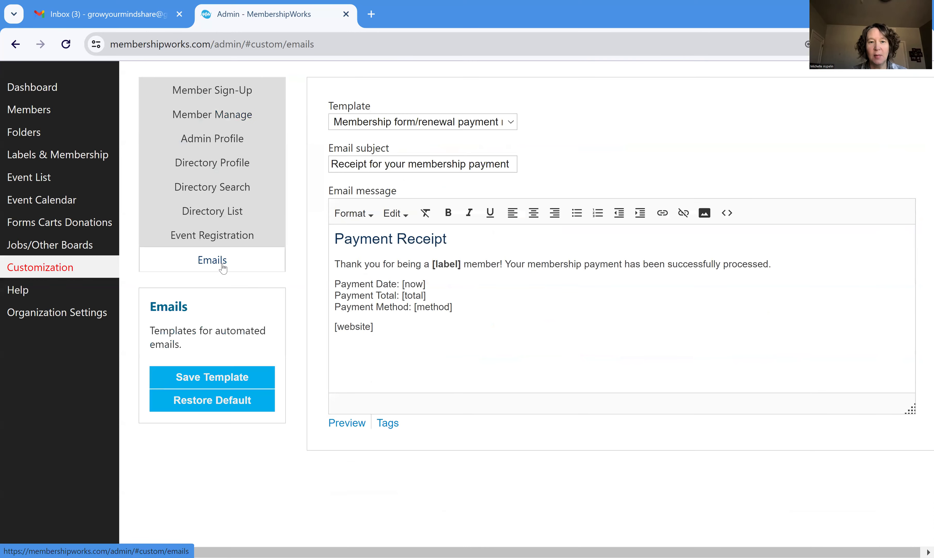
{"action": "left_click", "coordinate": [511, 122]}
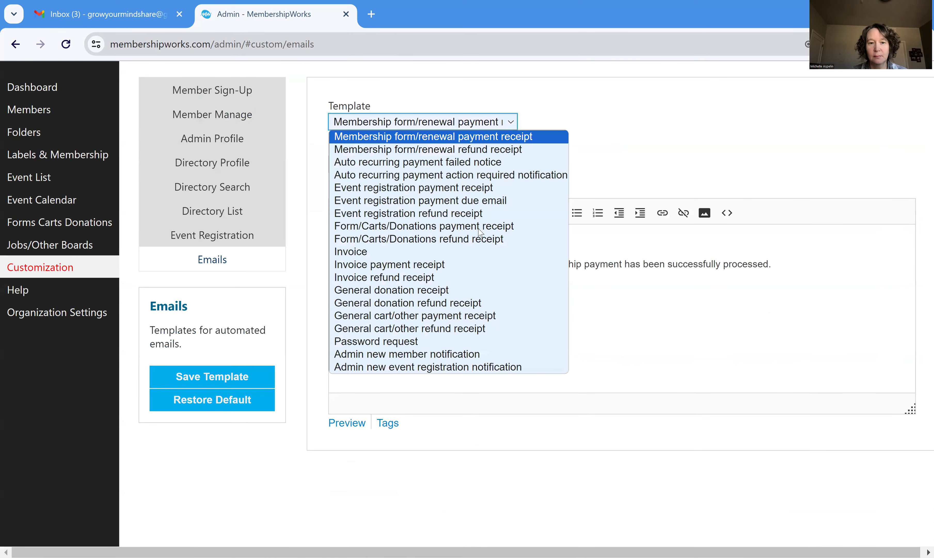
{"action": "left_click", "coordinate": [486, 254]}
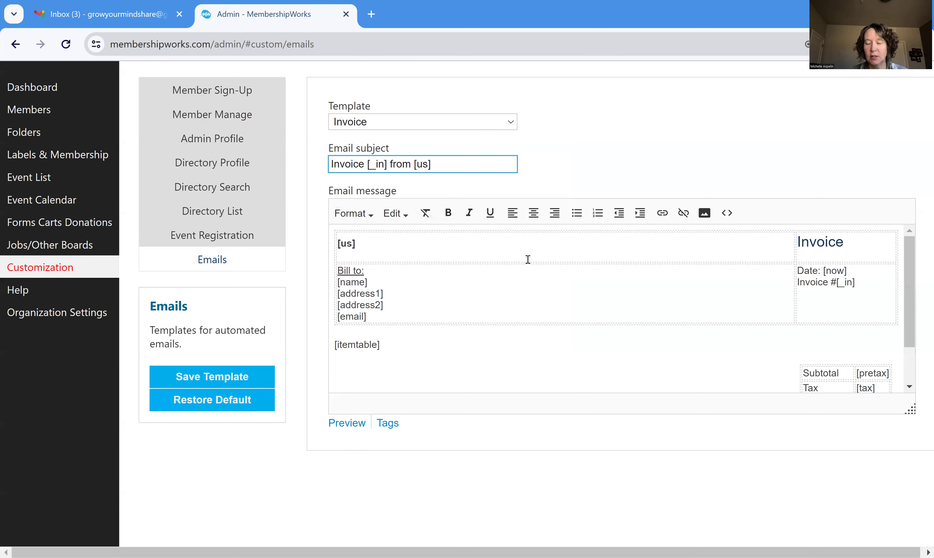
{"action": "scroll", "coordinate": [550, 270], "scroll_direction": "down", "scroll_amount": 2}
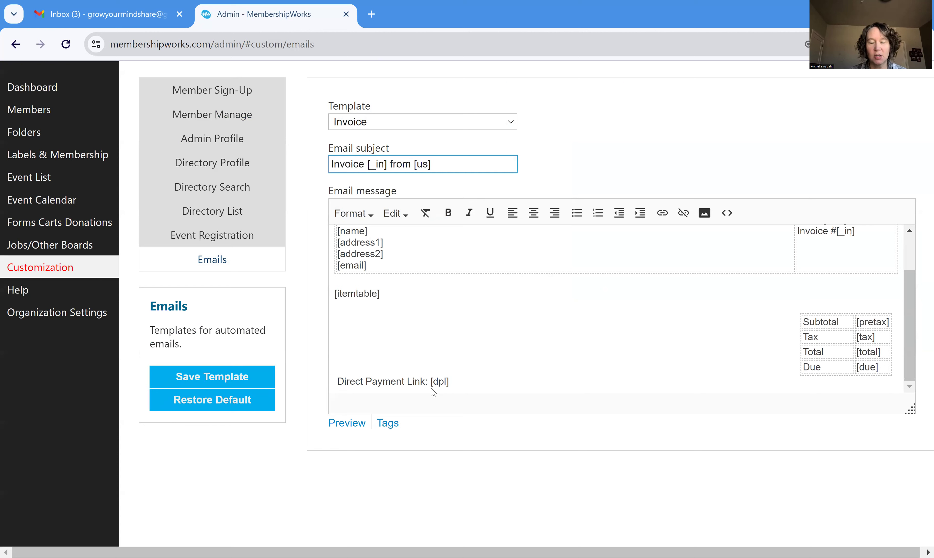
{"action": "left_click", "coordinate": [254, 376]}
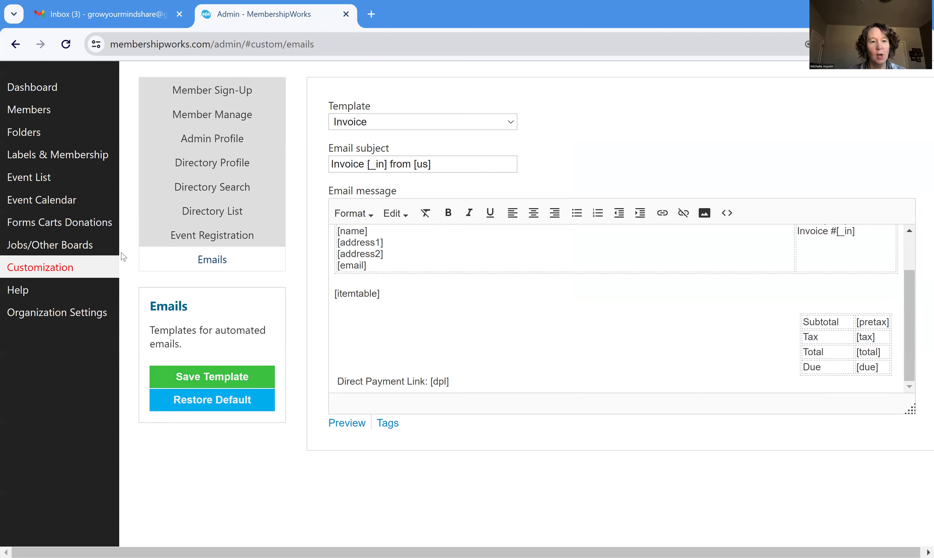
Open the account of the member with the brown-and-white dog photo and create a new timeline entry of type Invoice.
{"action": "left_click", "coordinate": [41, 113]}
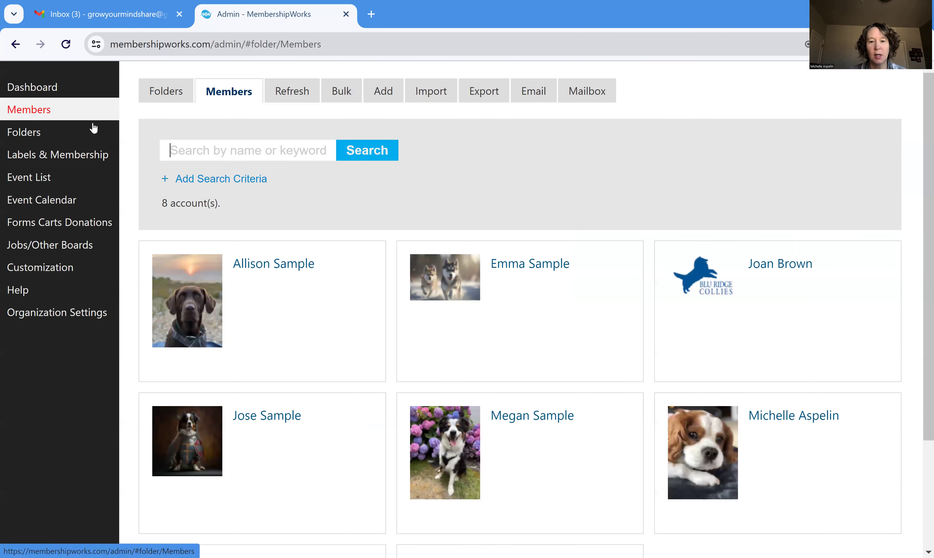
{"action": "left_click", "coordinate": [787, 433]}
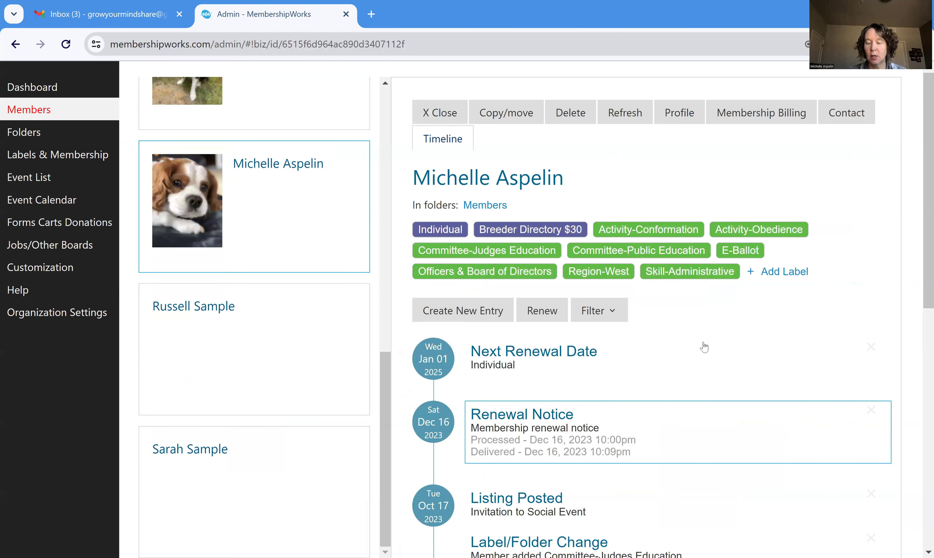
{"action": "scroll", "coordinate": [704, 347], "scroll_direction": "down", "scroll_amount": 2}
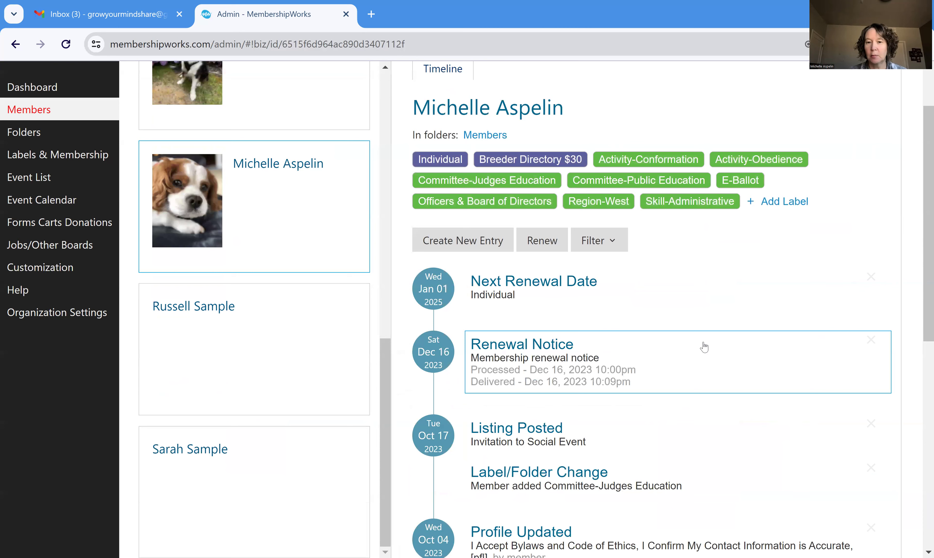
{"action": "left_click", "coordinate": [491, 245]}
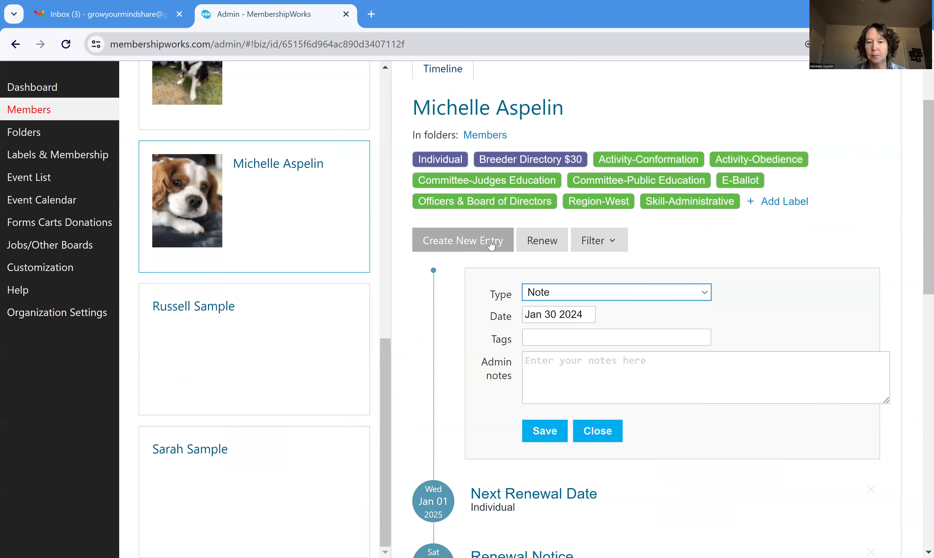
{"action": "left_click", "coordinate": [705, 296]}
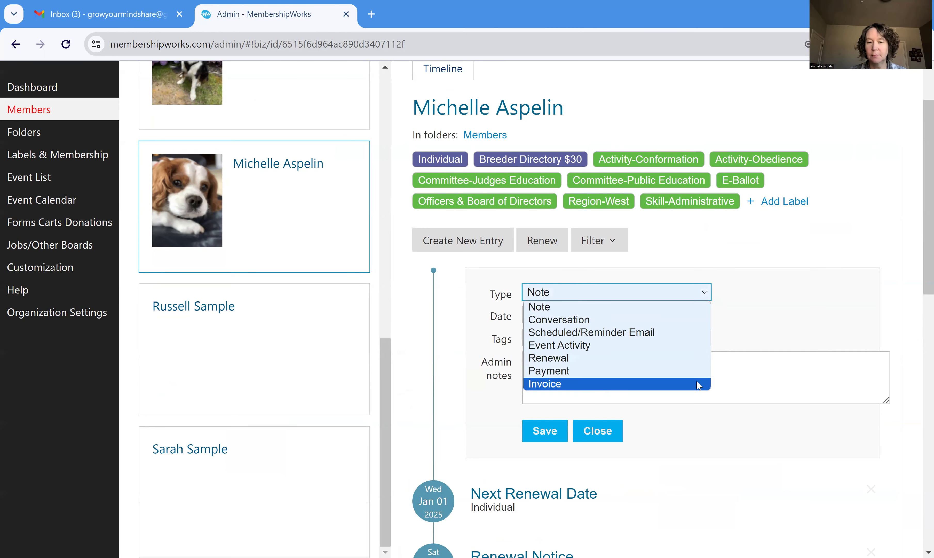
{"action": "left_click", "coordinate": [698, 383]}
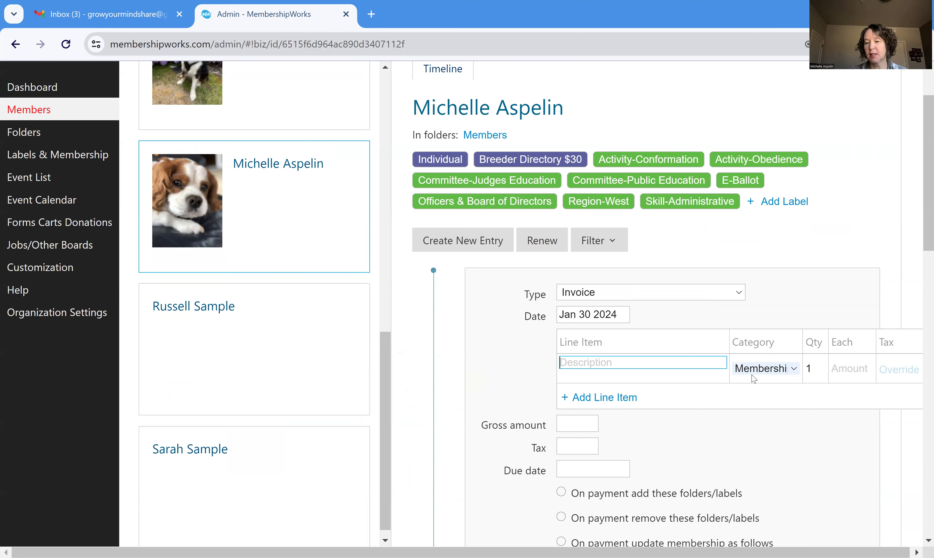
Fill in the invoice's line item as "Individual Membership" with an amount of 35.00 each.
{"action": "scroll", "coordinate": [754, 379], "scroll_direction": "down", "scroll_amount": 2}
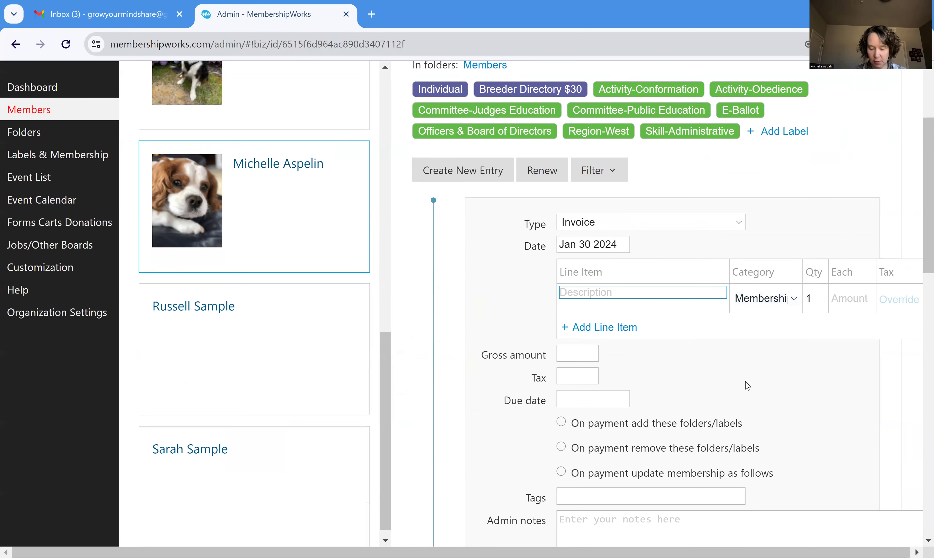
{"action": "type", "text": "I"}
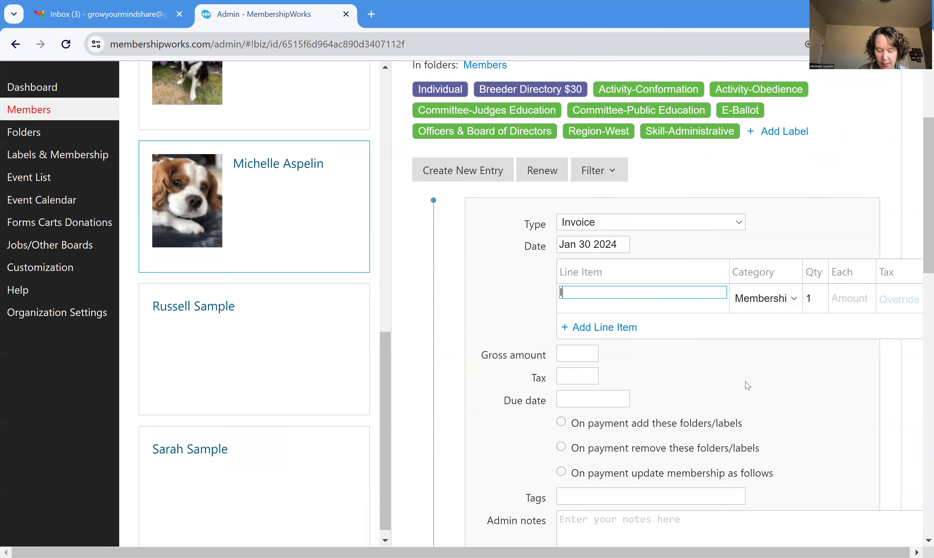
{"action": "type", "text": "ndividual Membership"}
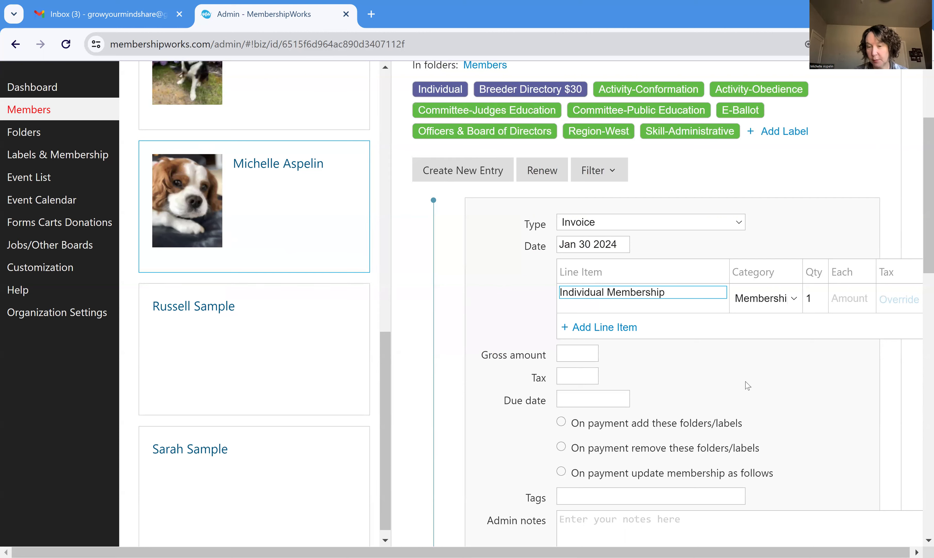
{"action": "left_click", "coordinate": [851, 297]}
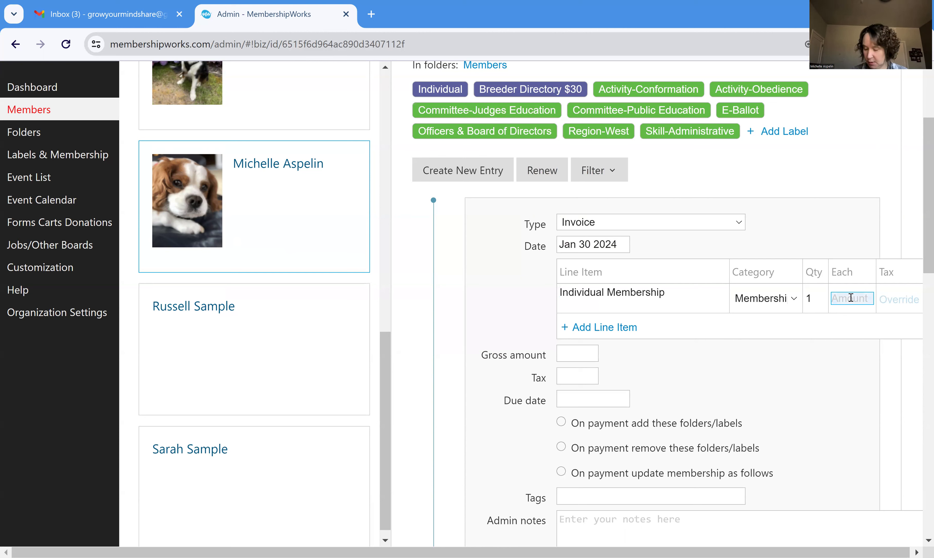
{"action": "type", "text": "35.00"}
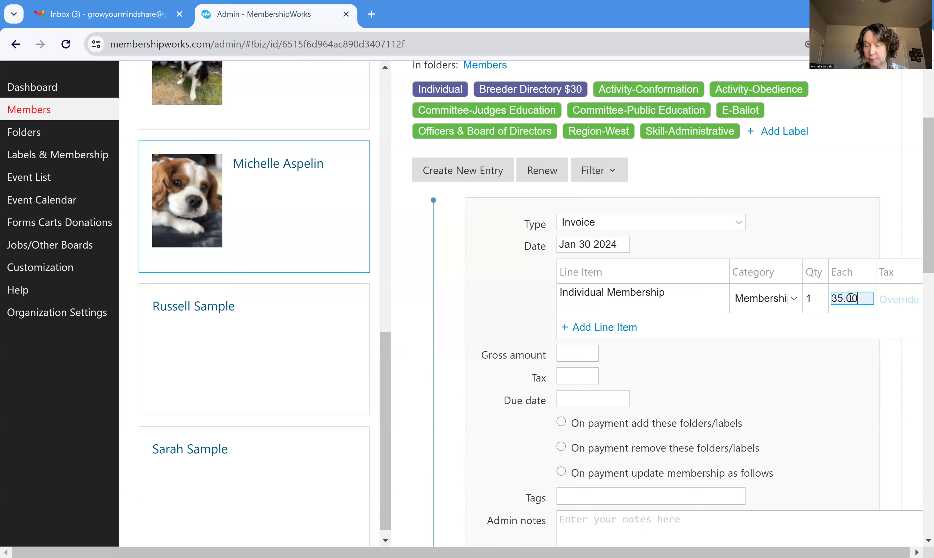
{"action": "left_click", "coordinate": [777, 358]}
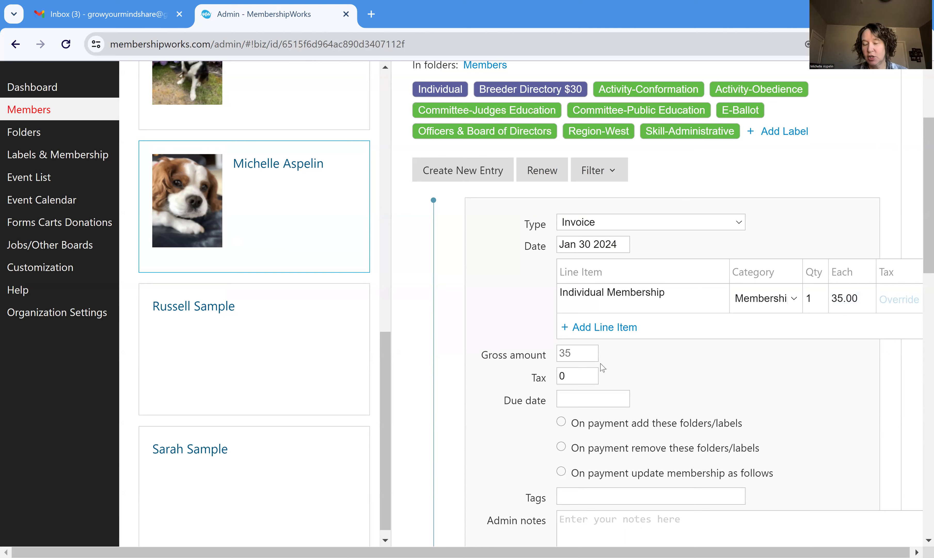
Check the invoice's tax field and set the due date to Jan 30 2024.
{"action": "left_click", "coordinate": [582, 376]}
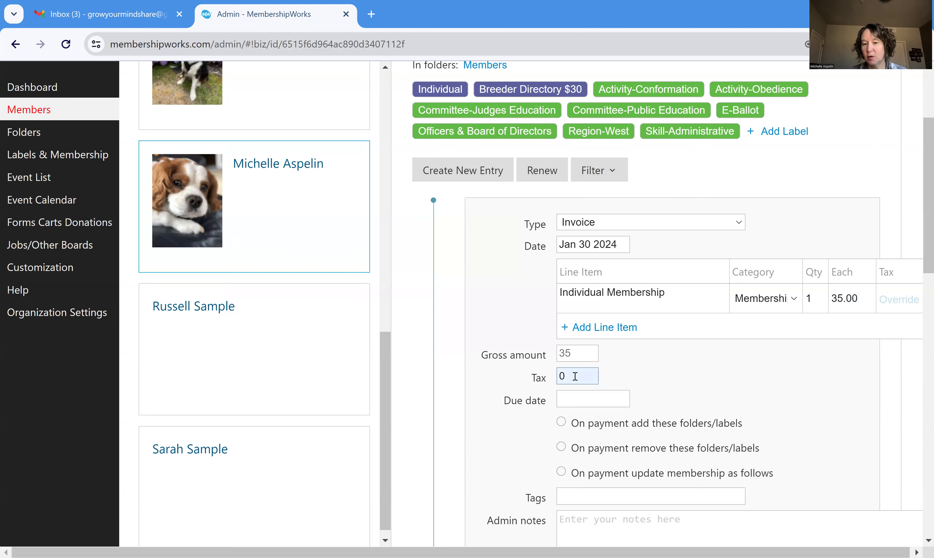
{"action": "left_click", "coordinate": [576, 375]}
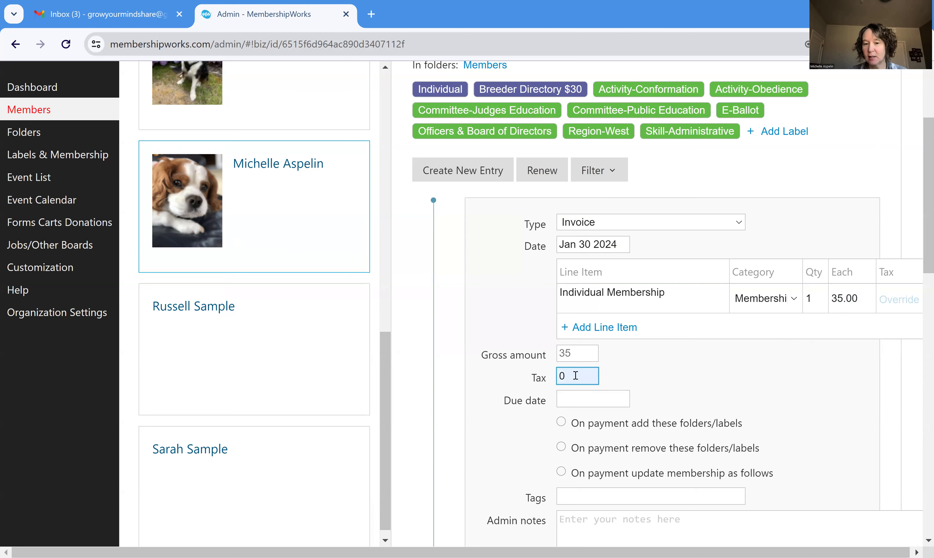
{"action": "left_click", "coordinate": [590, 398]}
{"action": "left_click", "coordinate": [648, 440]}
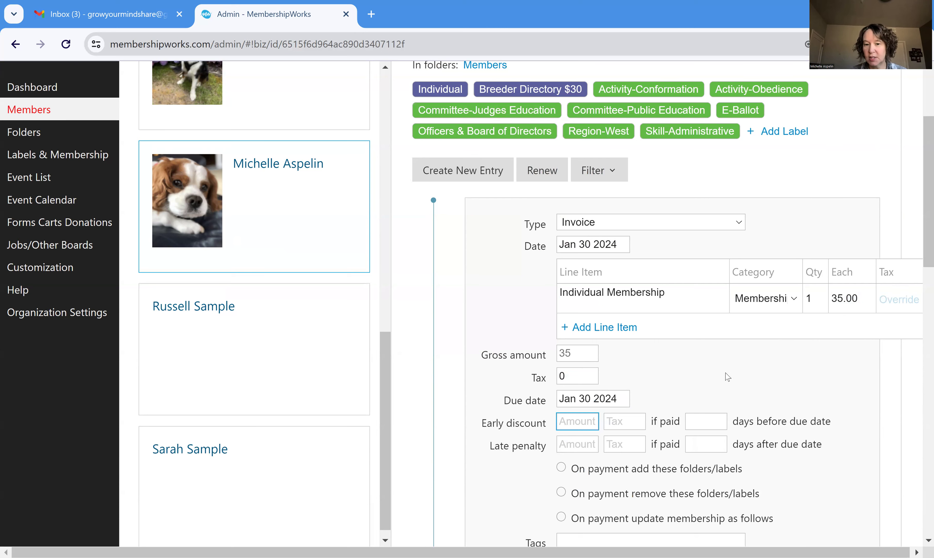
Enable updating the membership on payment for this invoice and review its level, add-on and expiration date settings.
{"action": "scroll", "coordinate": [725, 373], "scroll_direction": "down", "scroll_amount": 2}
{"action": "scroll", "coordinate": [726, 366], "scroll_direction": "down", "scroll_amount": 2}
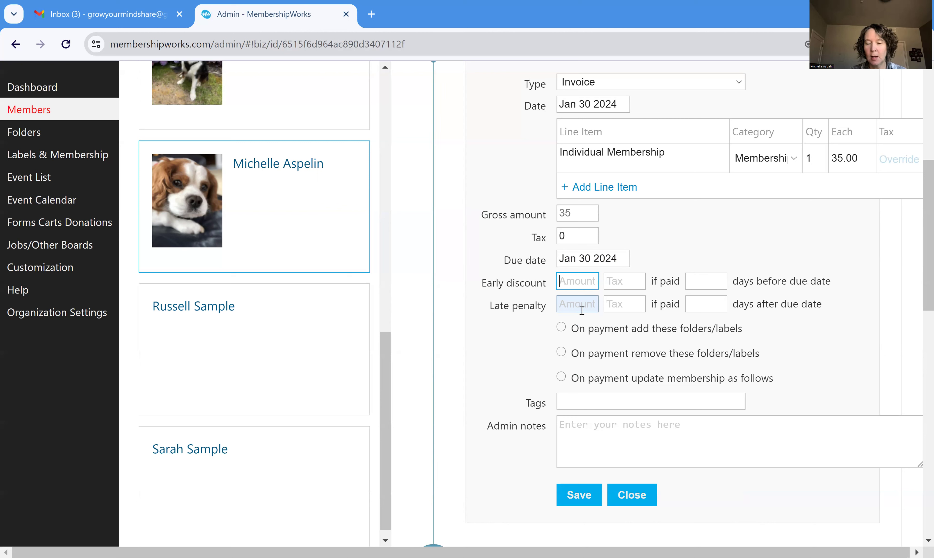
{"action": "left_click", "coordinate": [562, 379]}
{"action": "scroll", "coordinate": [542, 379], "scroll_direction": "down", "scroll_amount": 2}
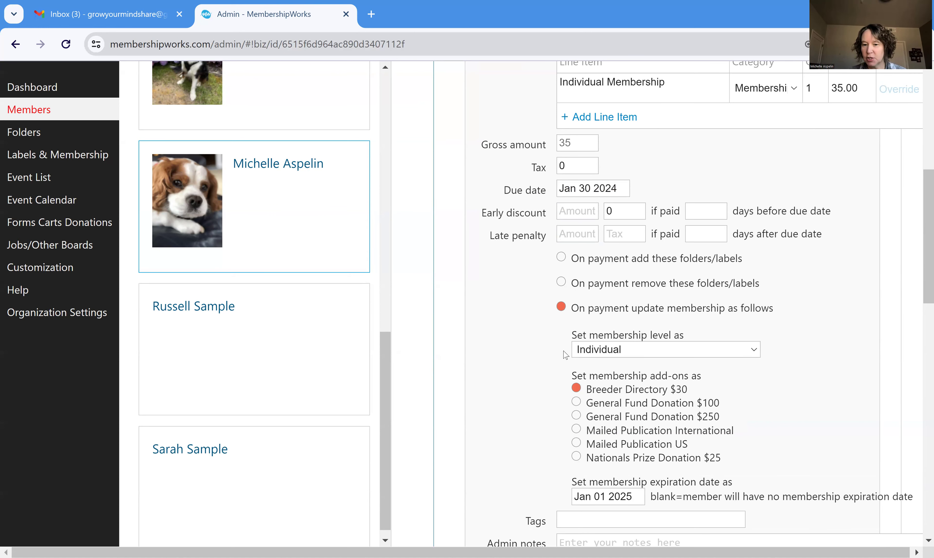
{"action": "scroll", "coordinate": [567, 359], "scroll_direction": "down", "scroll_amount": 2}
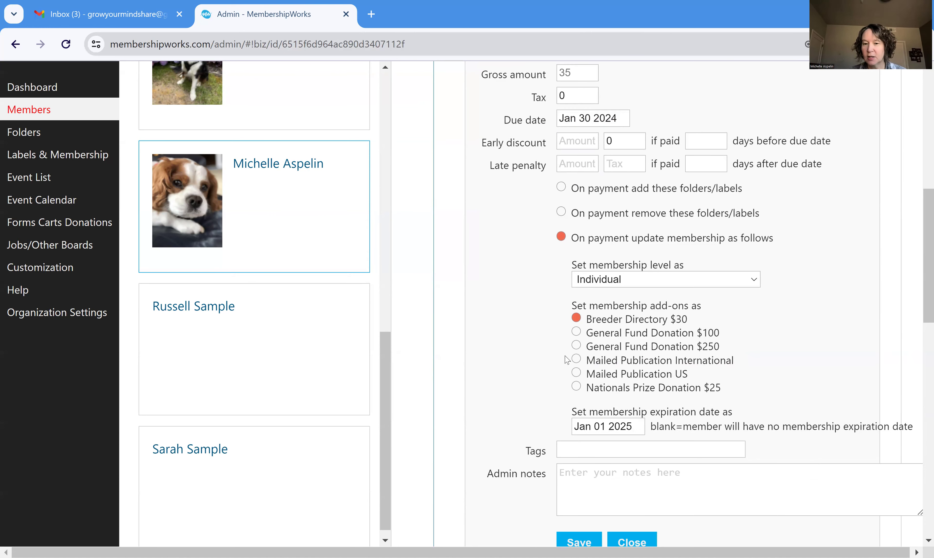
Deselect the Breeder Directory $30 add-on in the invoice's membership update settings and go to the admin notes.
{"action": "left_click", "coordinate": [576, 319]}
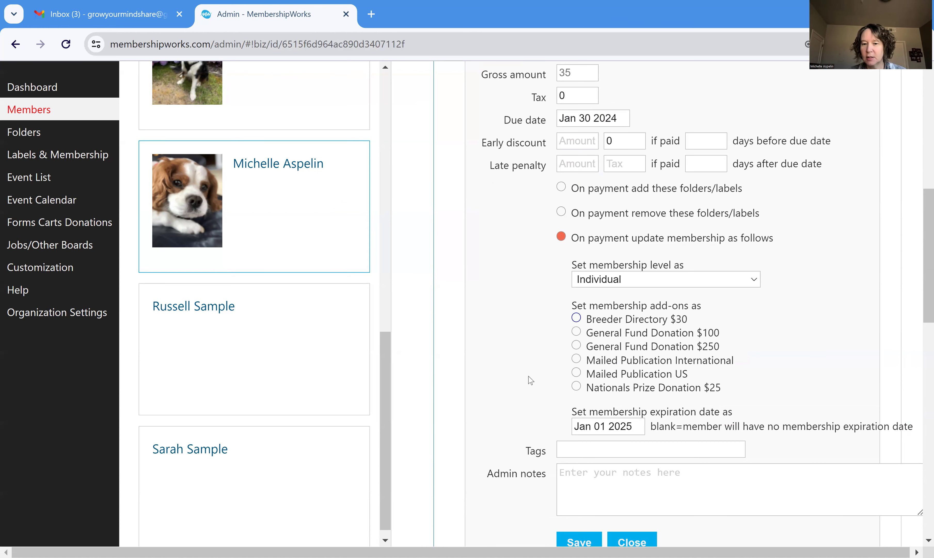
{"action": "scroll", "coordinate": [530, 380], "scroll_direction": "down", "scroll_amount": 2}
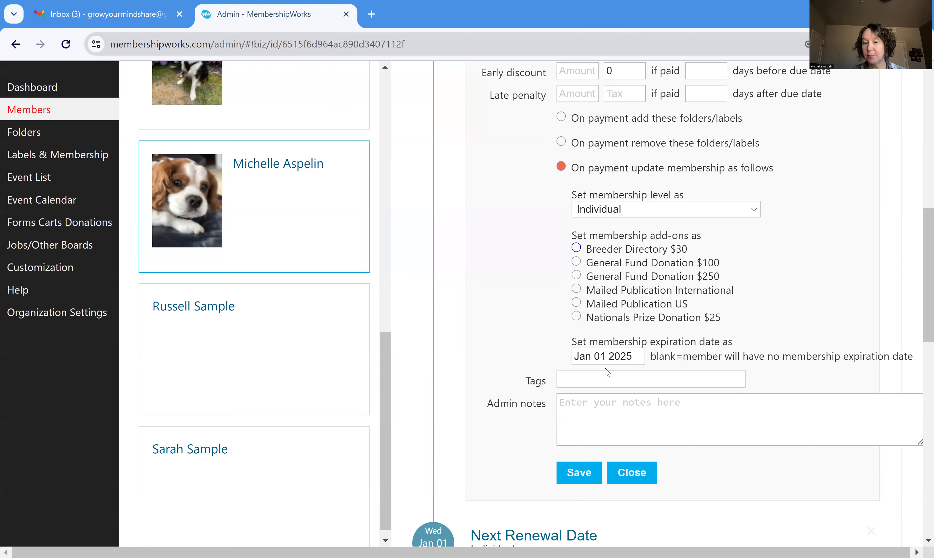
{"action": "left_click", "coordinate": [567, 405]}
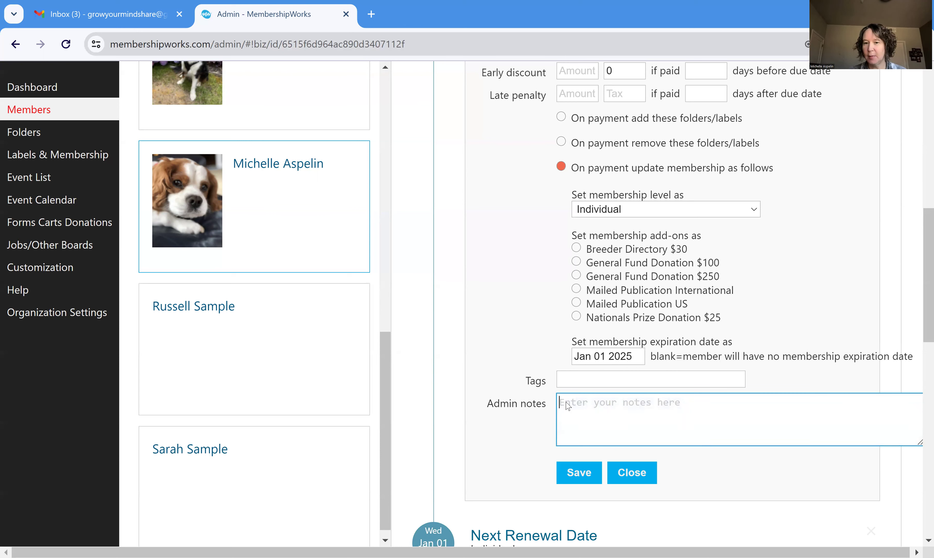
Set the membership level that applies on payment of the invoice to Household.
{"action": "scroll", "coordinate": [736, 295], "scroll_direction": "up", "scroll_amount": 5}
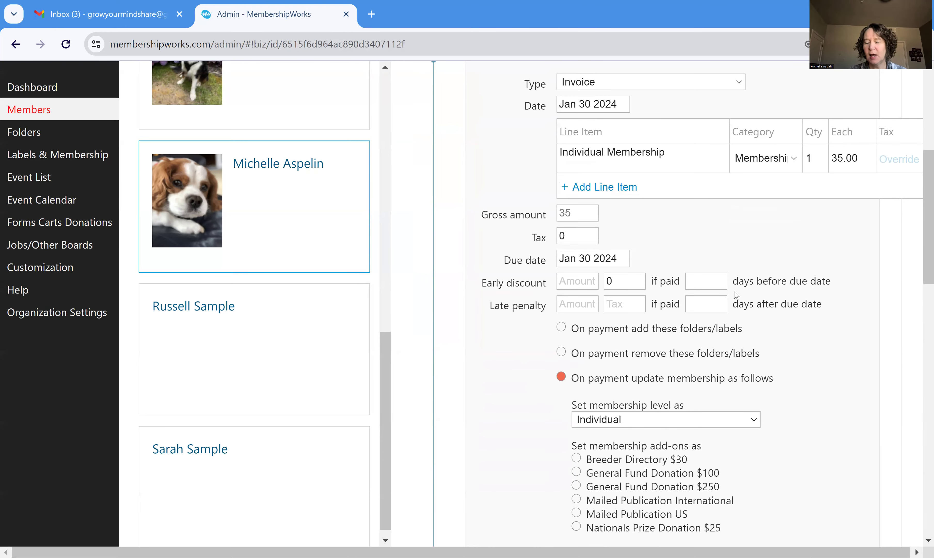
{"action": "scroll", "coordinate": [735, 295], "scroll_direction": "down", "scroll_amount": 2}
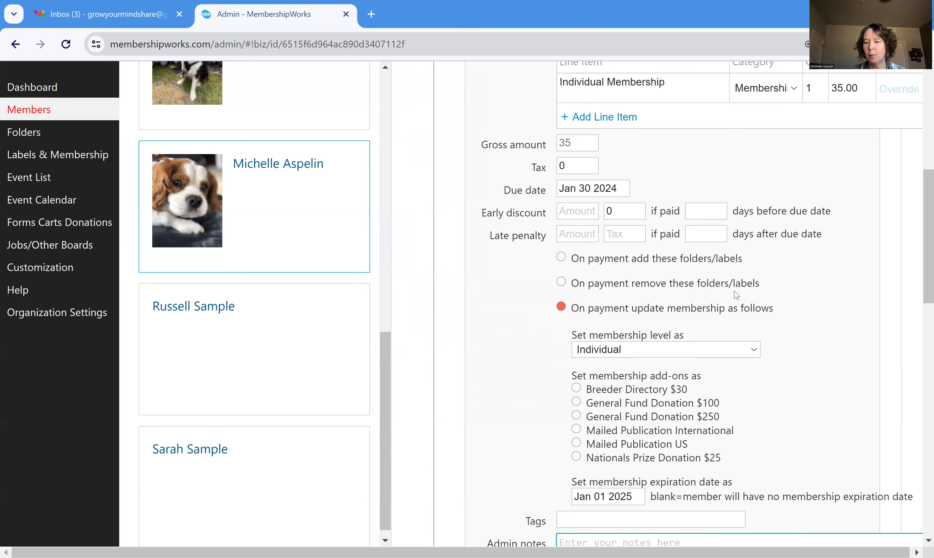
{"action": "left_click", "coordinate": [755, 351]}
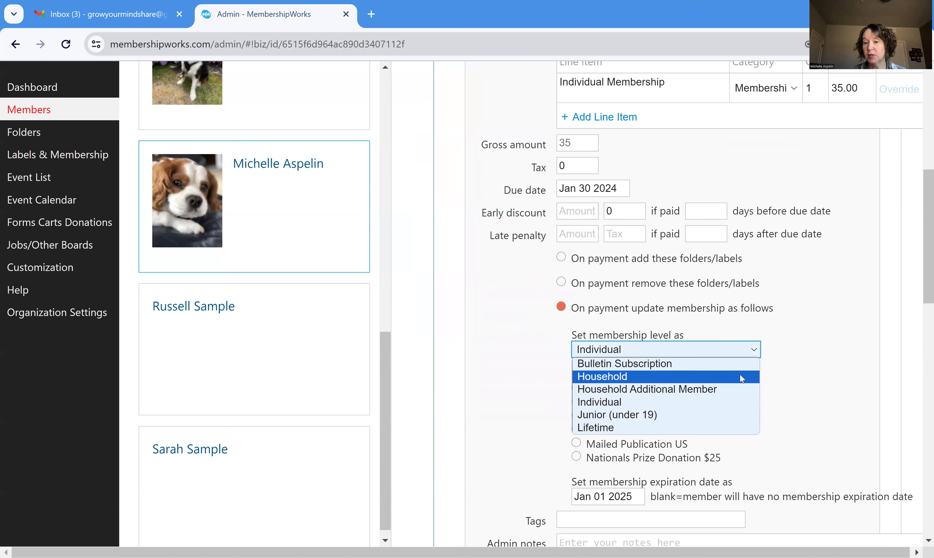
{"action": "left_click", "coordinate": [742, 376]}
Change the invoice's line item to "Household Membership" with an amount of 50.00 each.
{"action": "scroll", "coordinate": [752, 363], "scroll_direction": "up", "scroll_amount": 6}
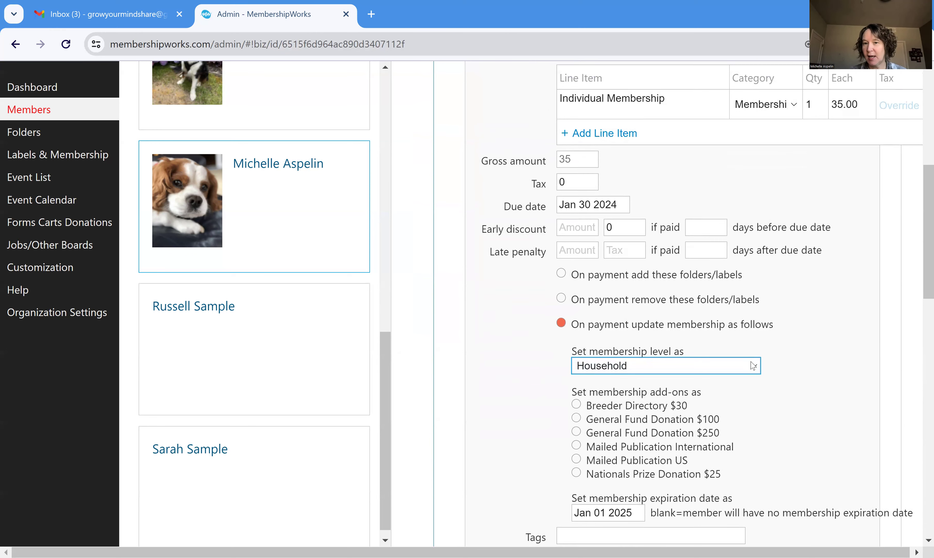
{"action": "left_click_drag", "start_coordinate": [844, 298], "coordinate": [829, 300]}
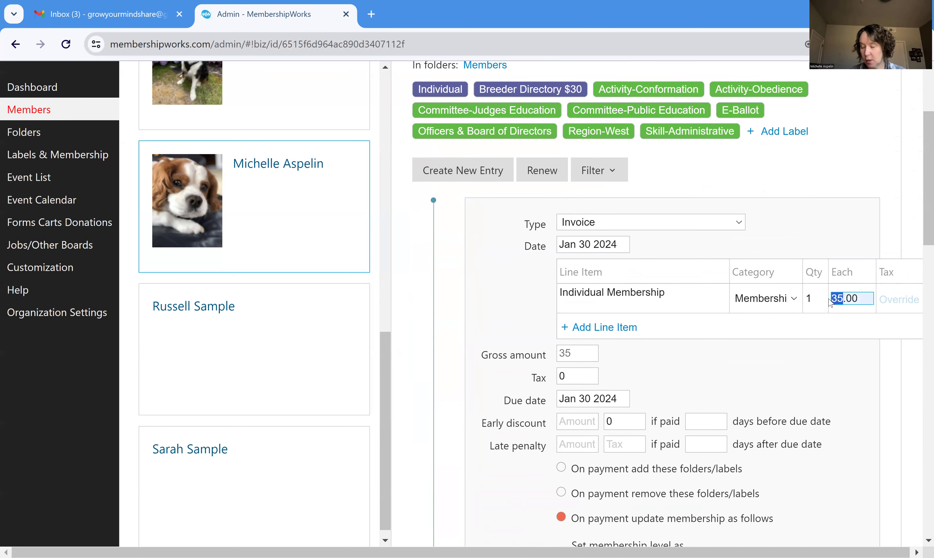
{"action": "type", "text": "50"}
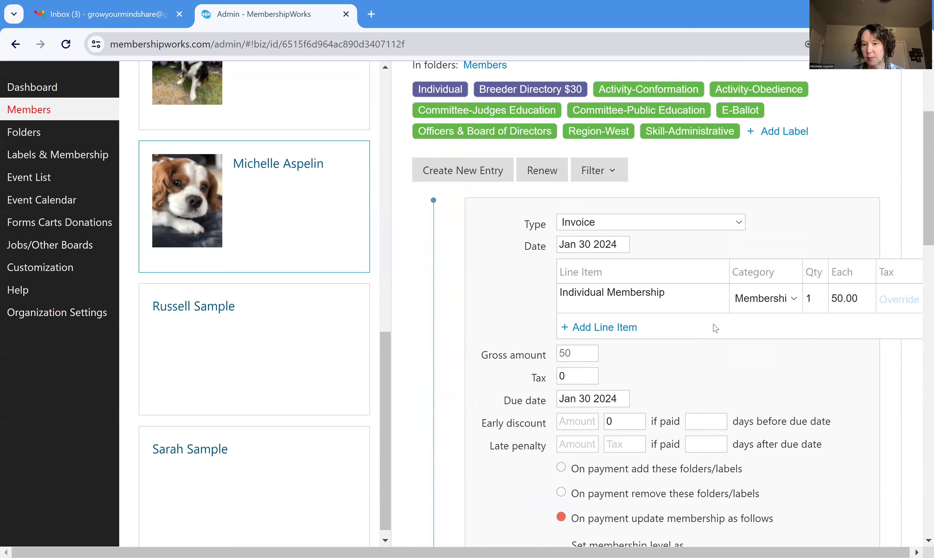
{"action": "left_click", "coordinate": [604, 294]}
{"action": "left_click_drag", "start_coordinate": [605, 294], "coordinate": [555, 299]}
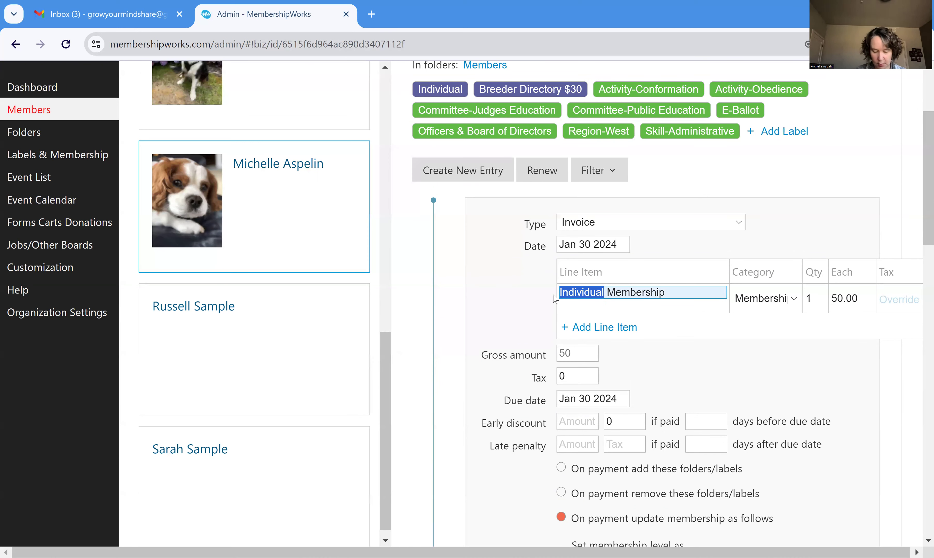
{"action": "type", "text": "Household"}
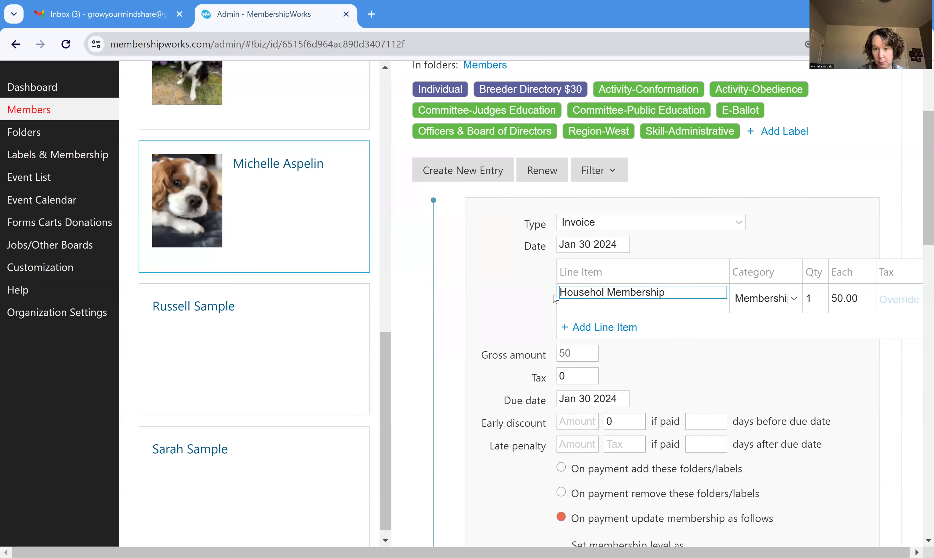
{"action": "left_click", "coordinate": [672, 365]}
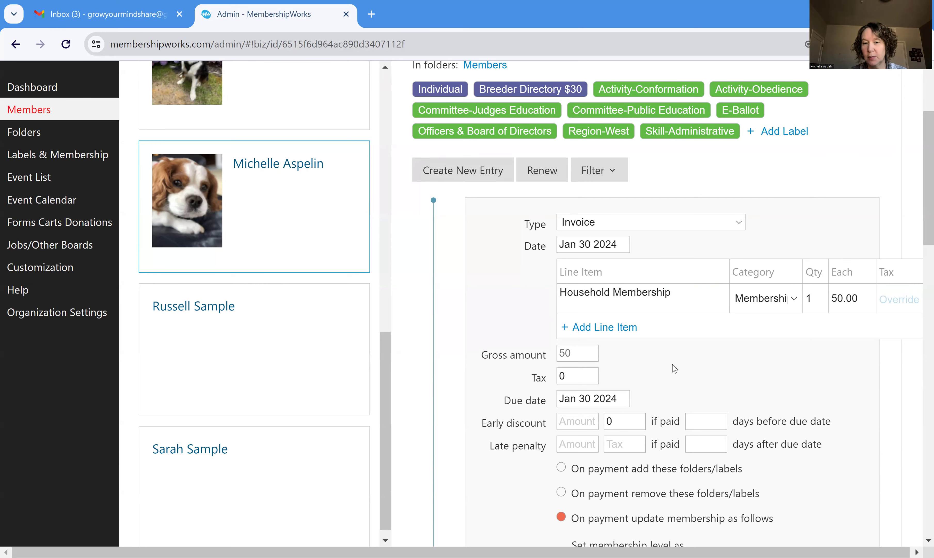
Select the Breeder Directory $30 add-on for the membership update on payment and save the invoice.
{"action": "scroll", "coordinate": [670, 343], "scroll_direction": "down", "scroll_amount": 3}
{"action": "scroll", "coordinate": [670, 343], "scroll_direction": "down", "scroll_amount": 2}
{"action": "scroll", "coordinate": [668, 335], "scroll_direction": "down", "scroll_amount": 2}
{"action": "scroll", "coordinate": [612, 247], "scroll_direction": "up", "scroll_amount": 5}
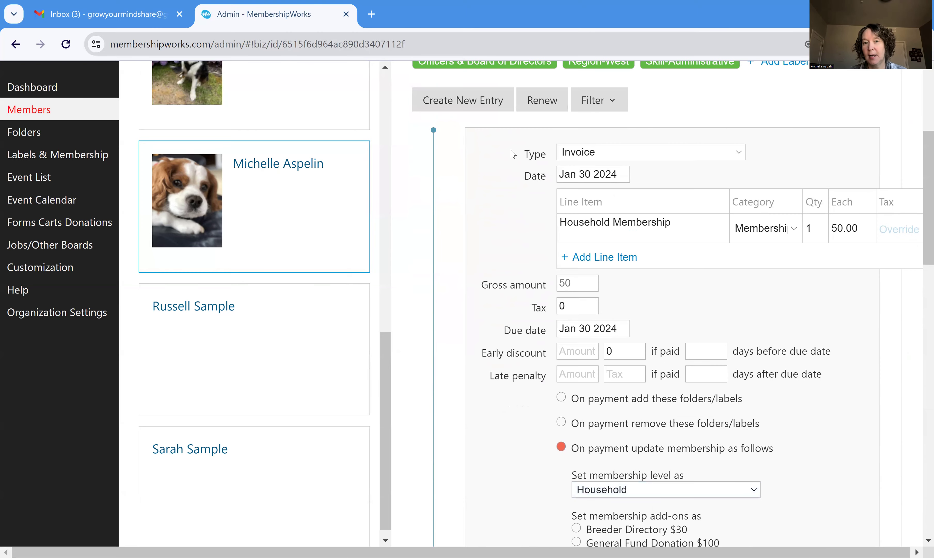
{"action": "scroll", "coordinate": [522, 159], "scroll_direction": "up", "scroll_amount": 3}
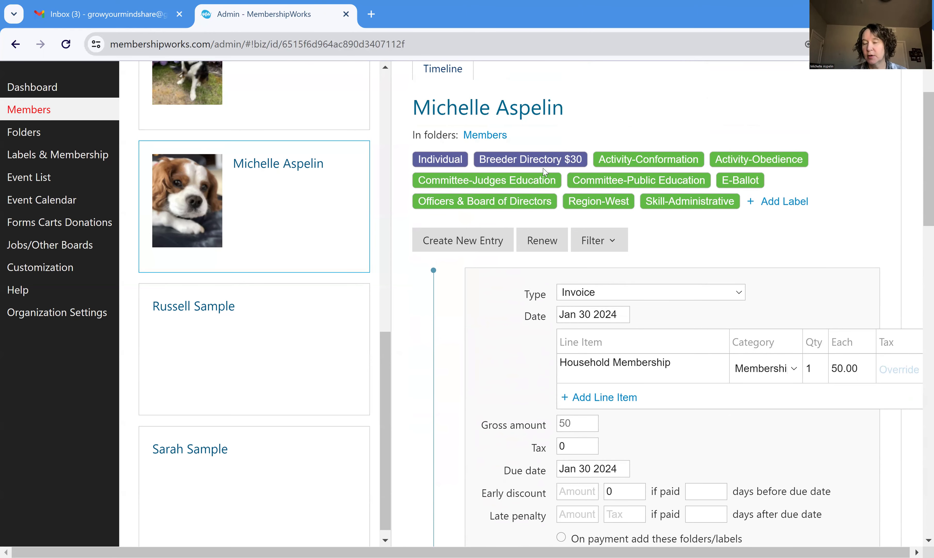
{"action": "scroll", "coordinate": [670, 374], "scroll_direction": "down", "scroll_amount": 3}
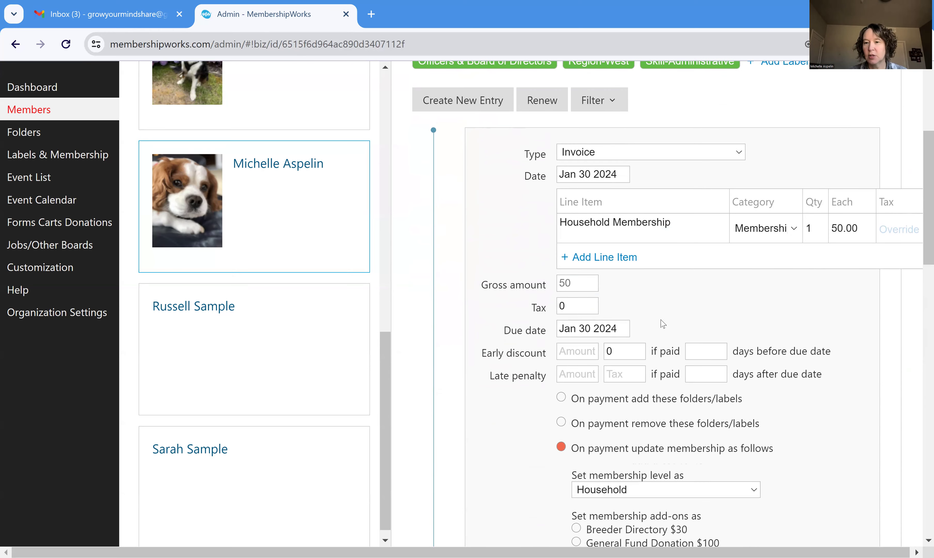
{"action": "scroll", "coordinate": [683, 309], "scroll_direction": "down", "scroll_amount": 3}
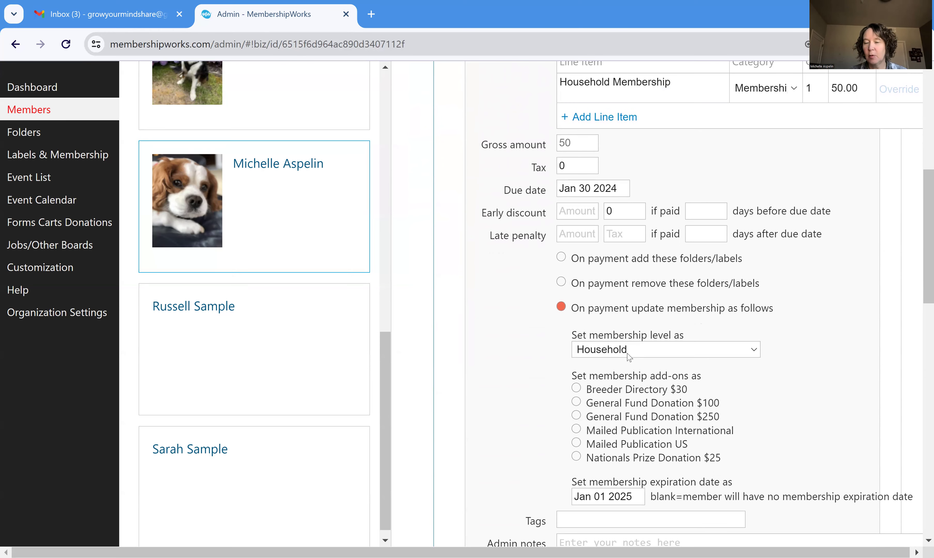
{"action": "left_click", "coordinate": [576, 390]}
{"action": "scroll", "coordinate": [522, 388], "scroll_direction": "down", "scroll_amount": 2}
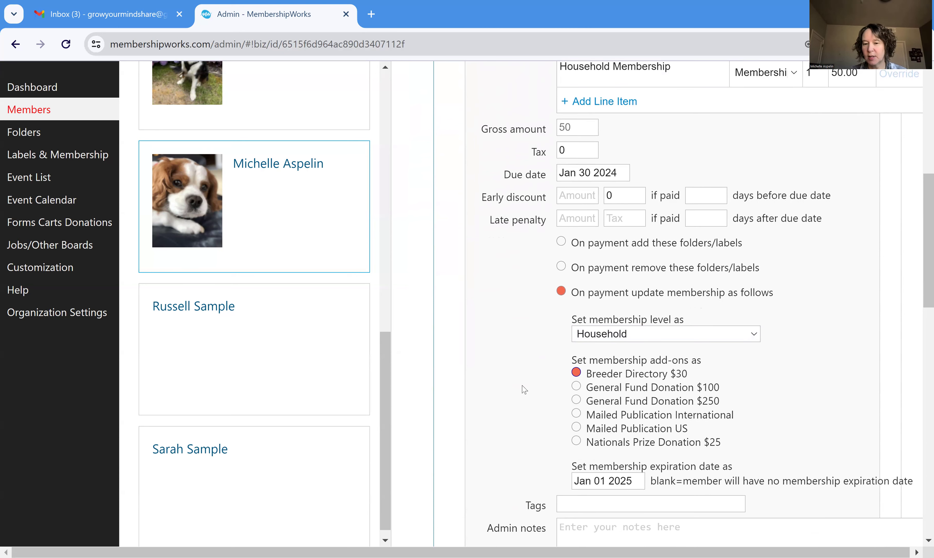
{"action": "scroll", "coordinate": [525, 385], "scroll_direction": "down", "scroll_amount": 3}
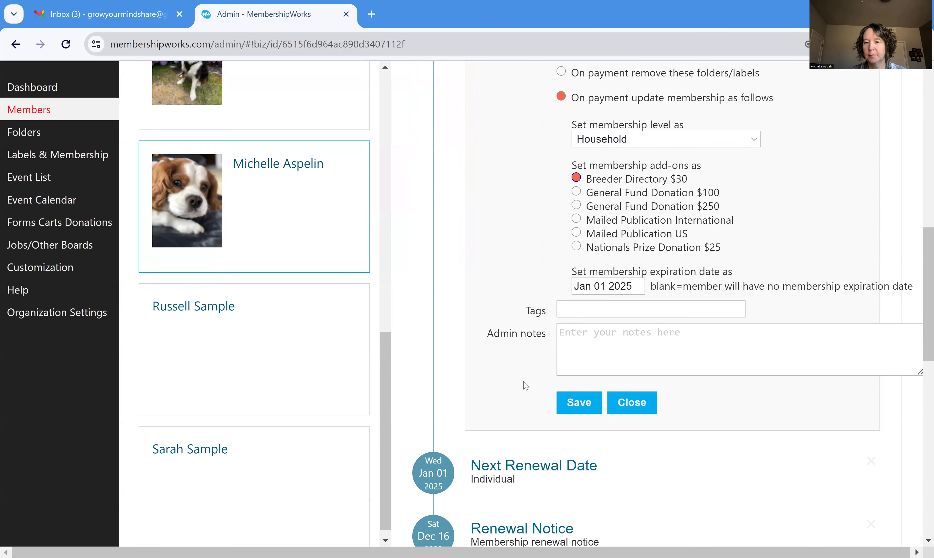
{"action": "left_click", "coordinate": [590, 405]}
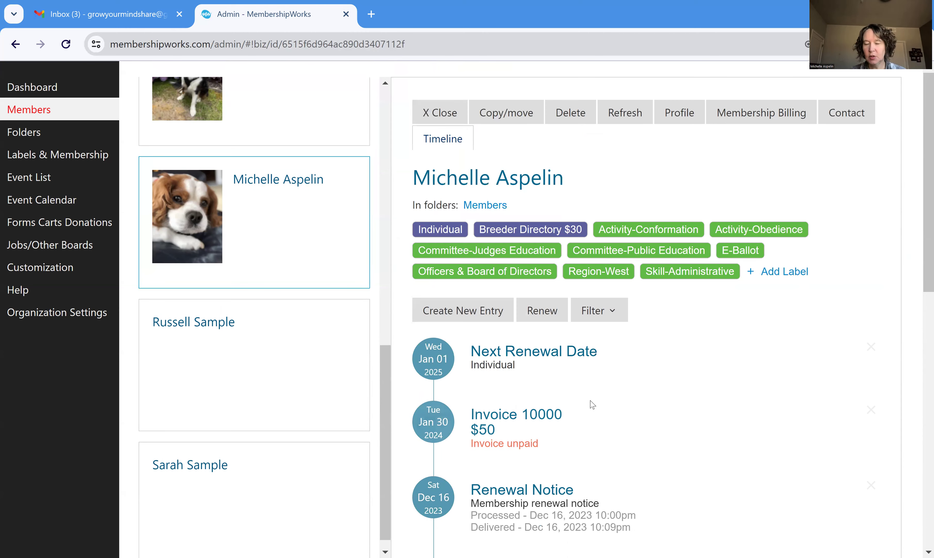
Open the saved unpaid invoice from the member's timeline and email it to the member's address.
{"action": "scroll", "coordinate": [625, 367], "scroll_direction": "down", "scroll_amount": 2}
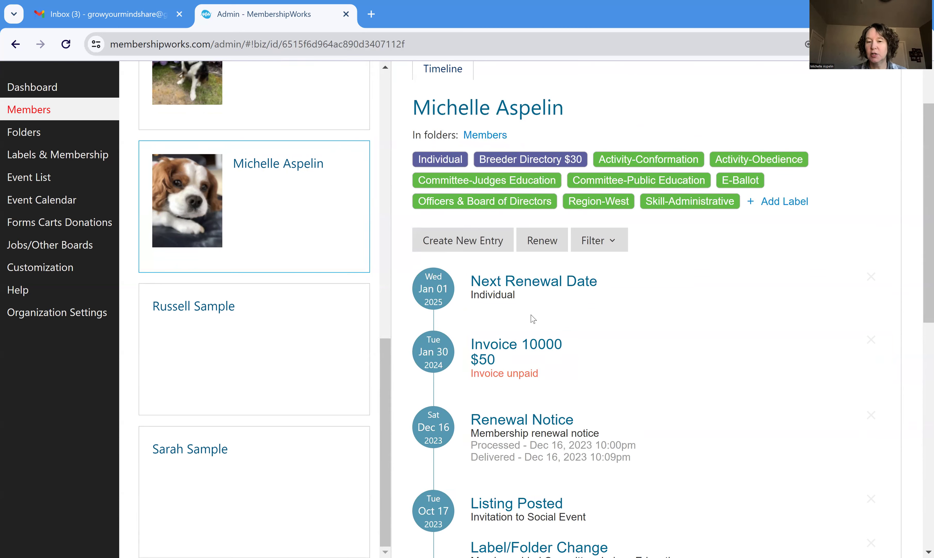
{"action": "left_click", "coordinate": [565, 356]}
{"action": "scroll", "coordinate": [666, 393], "scroll_direction": "down", "scroll_amount": 3}
{"action": "scroll", "coordinate": [666, 393], "scroll_direction": "down", "scroll_amount": 5}
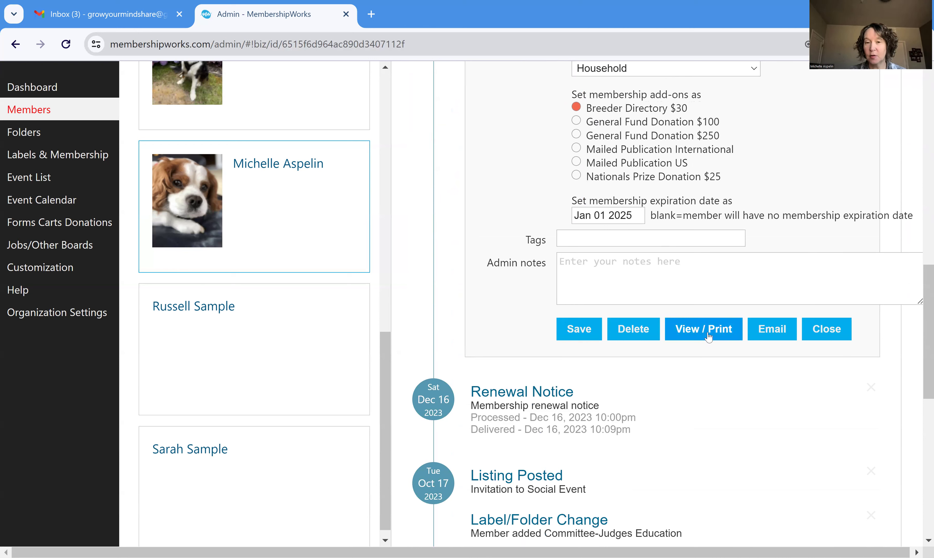
{"action": "left_click", "coordinate": [770, 330]}
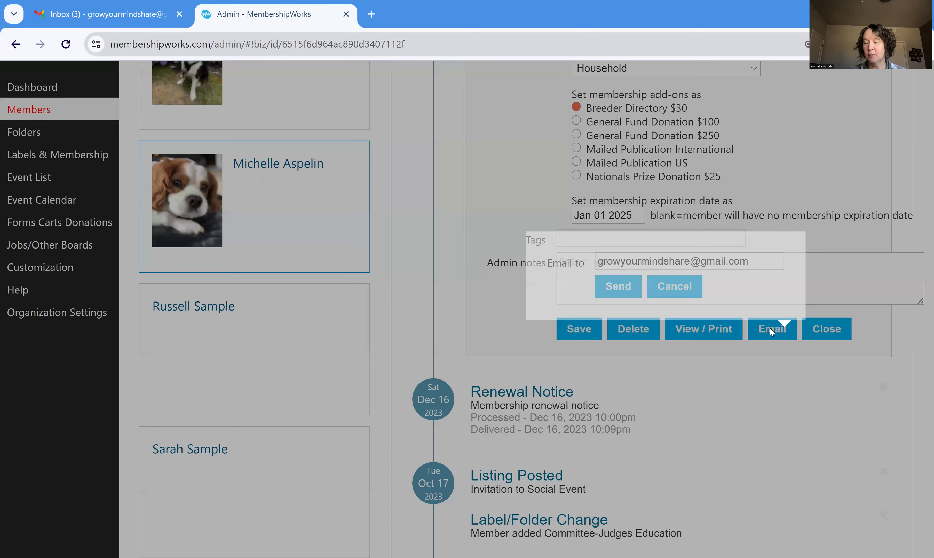
{"action": "left_click", "coordinate": [616, 287]}
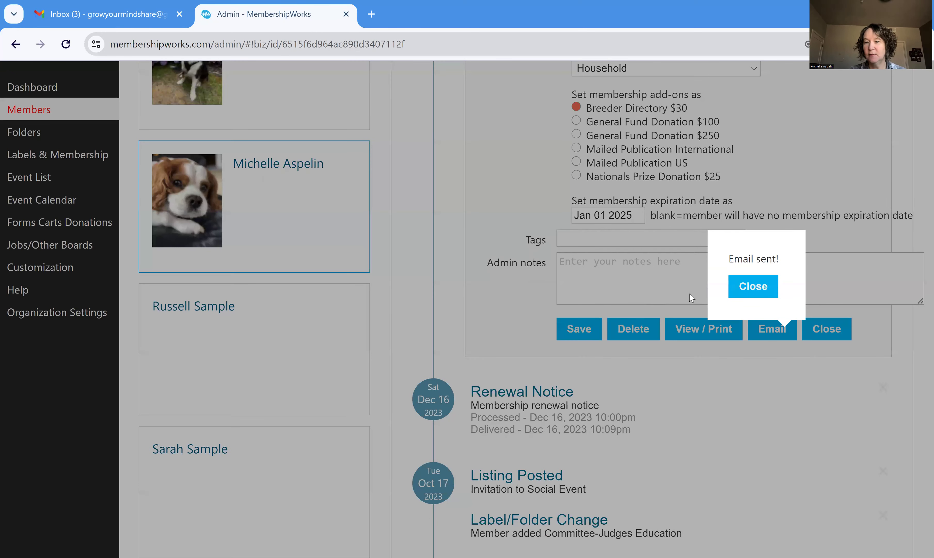
{"action": "left_click", "coordinate": [768, 294]}
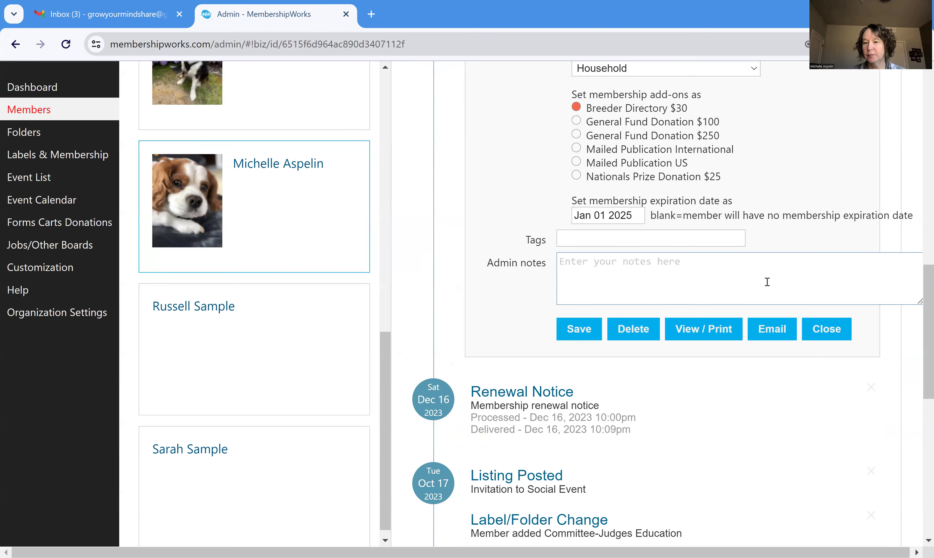
Preview the printable version of the invoice, and switch to Gmail to examine the invoice email and its direct payment link.
{"action": "left_click", "coordinate": [704, 331]}
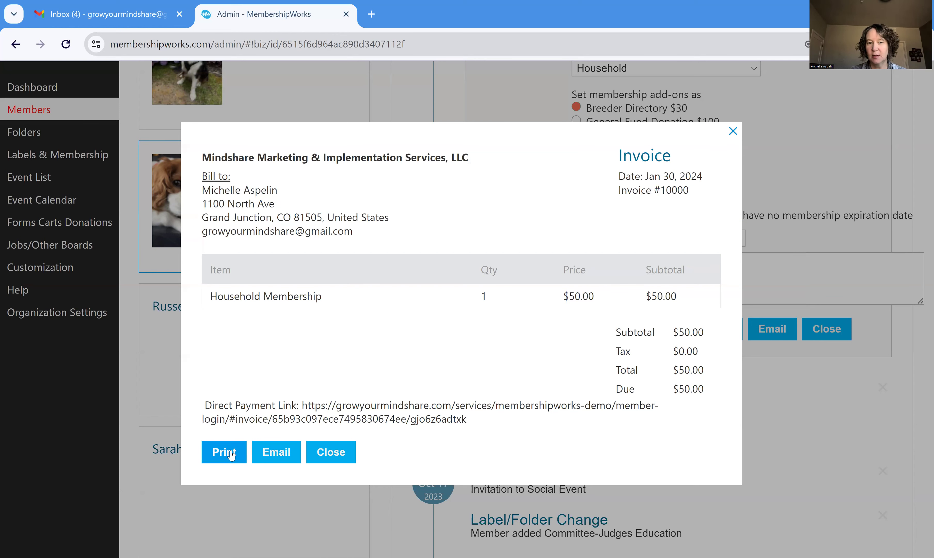
{"action": "left_click", "coordinate": [331, 452]}
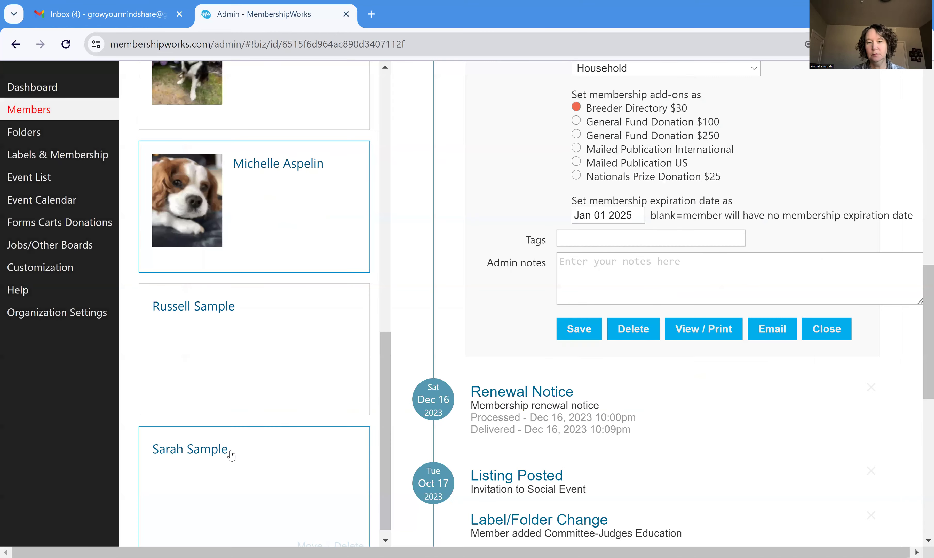
{"action": "left_click", "coordinate": [156, 16]}
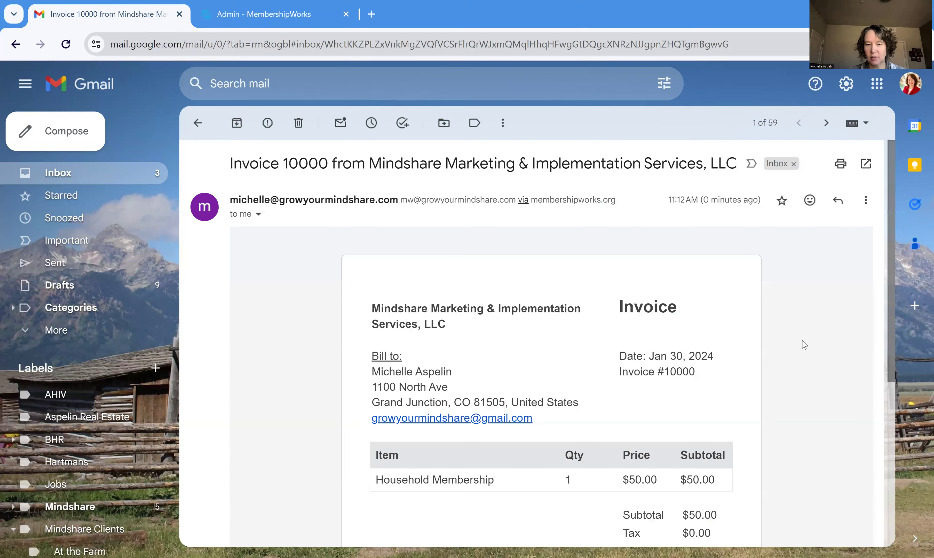
{"action": "scroll", "coordinate": [808, 339], "scroll_direction": "down", "scroll_amount": 3}
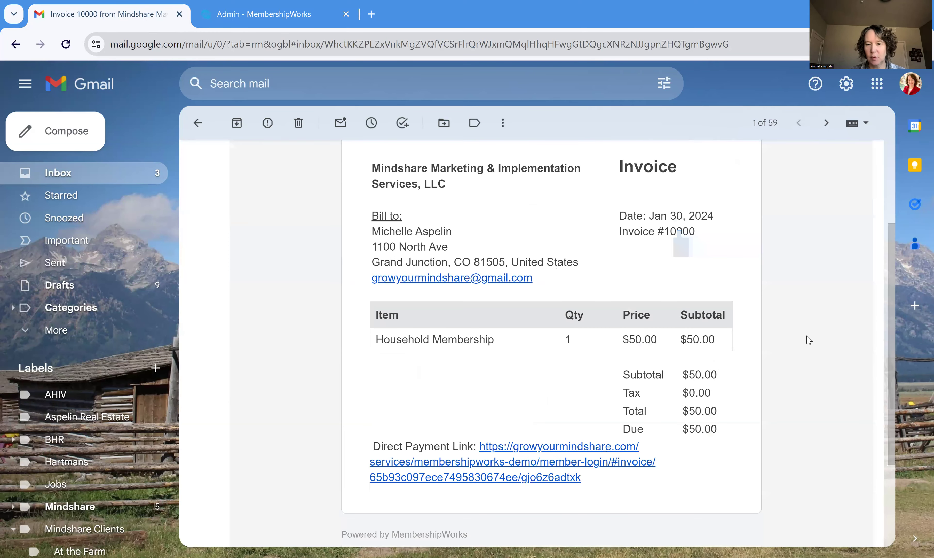
{"action": "scroll", "coordinate": [599, 405], "scroll_direction": "down", "scroll_amount": 2}
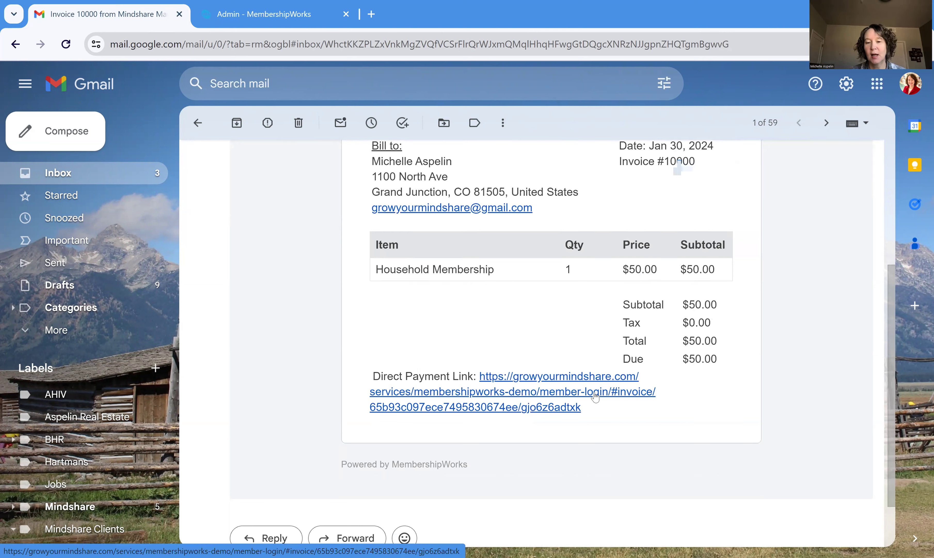
Open the email's direct payment link, review the invoice and card payment form on the website, and return to MembershipWorks.
{"action": "left_click", "coordinate": [570, 384]}
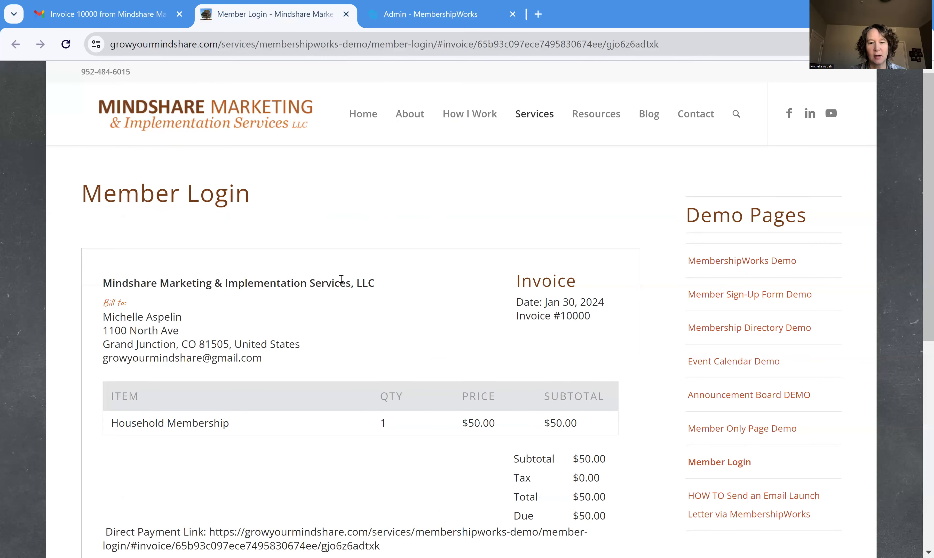
{"action": "scroll", "coordinate": [332, 302], "scroll_direction": "down", "scroll_amount": 3}
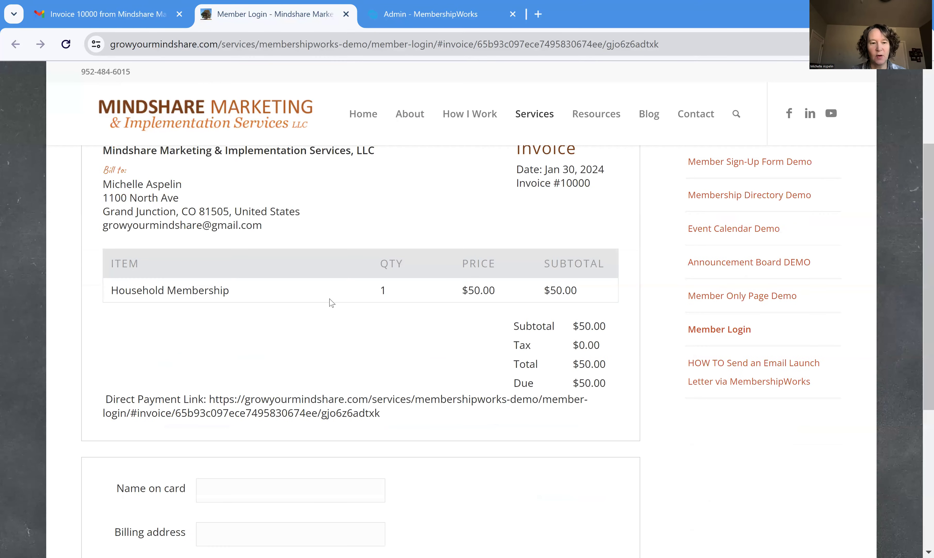
{"action": "scroll", "coordinate": [332, 303], "scroll_direction": "down", "scroll_amount": 3}
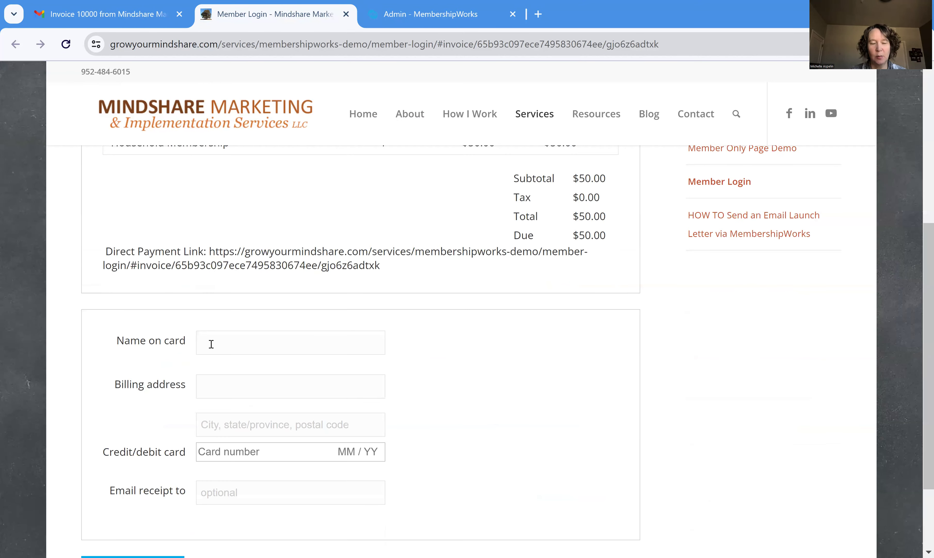
{"action": "scroll", "coordinate": [234, 403], "scroll_direction": "down", "scroll_amount": 3}
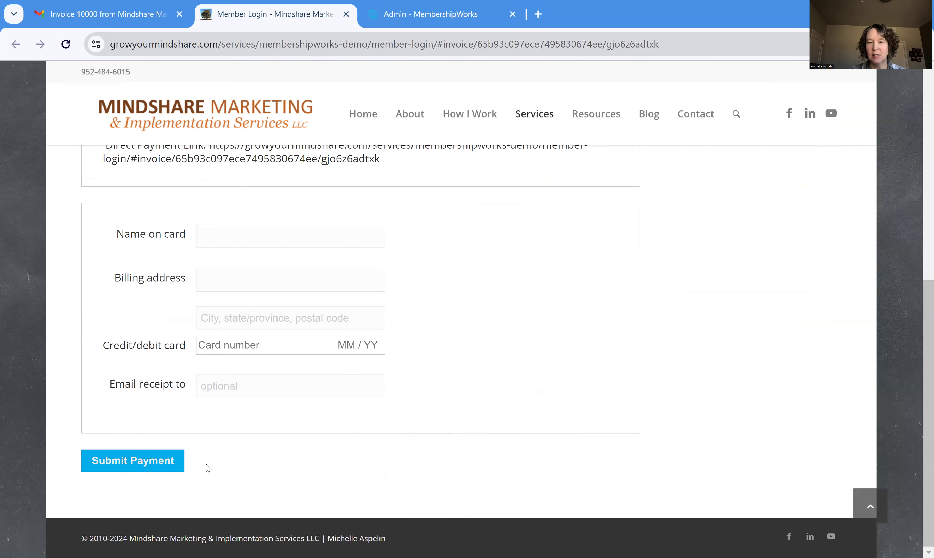
{"action": "scroll", "coordinate": [479, 360], "scroll_direction": "up", "scroll_amount": 6}
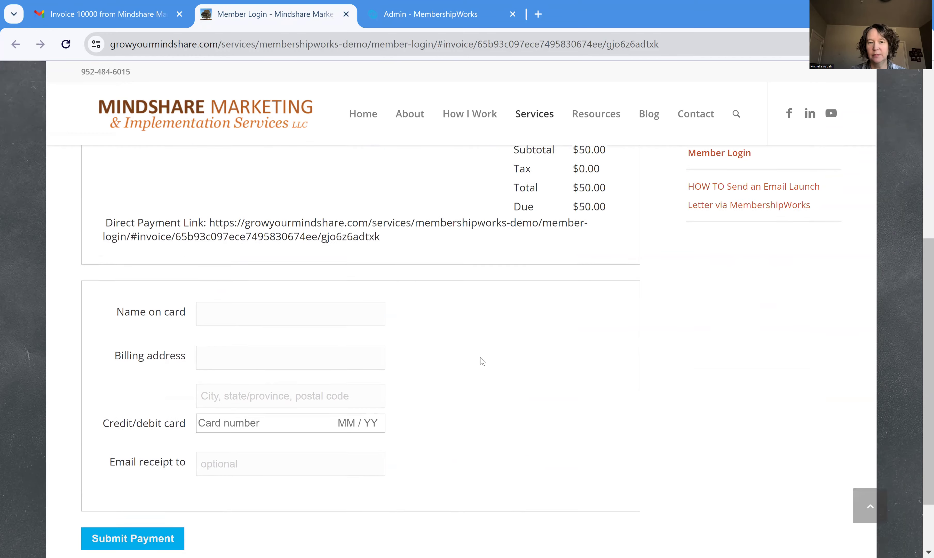
{"action": "left_click", "coordinate": [402, 17]}
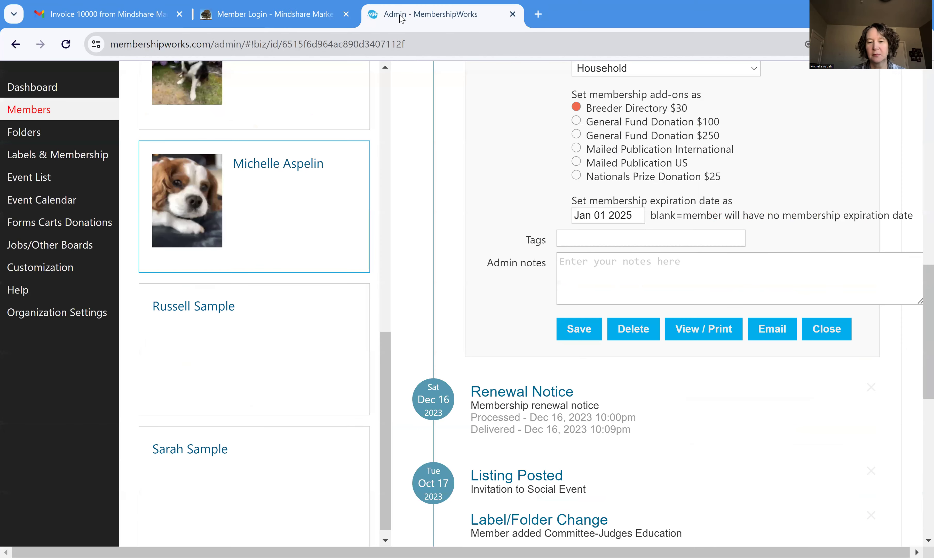
Save the open membership invoice and start a new timeline entry of type Invoice for the same member.
{"action": "left_click", "coordinate": [586, 329]}
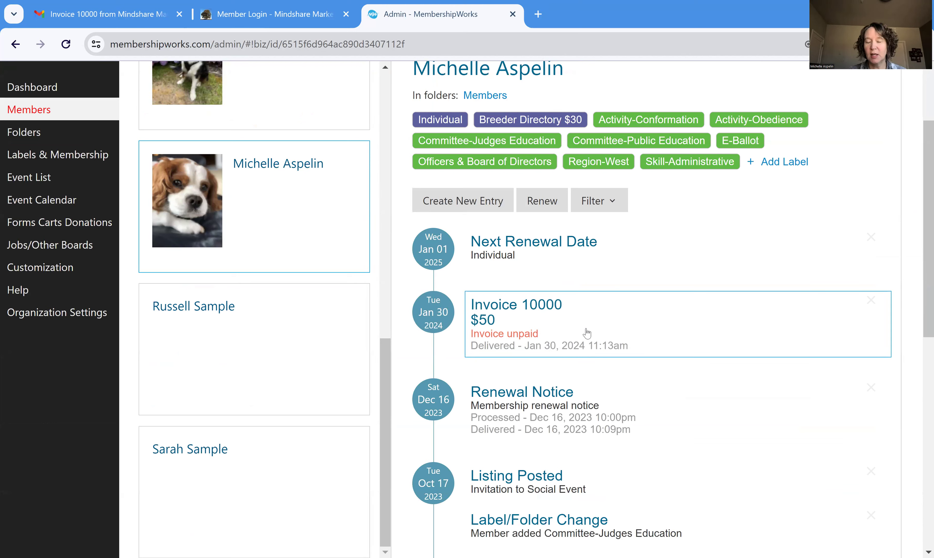
{"action": "left_click", "coordinate": [499, 203]}
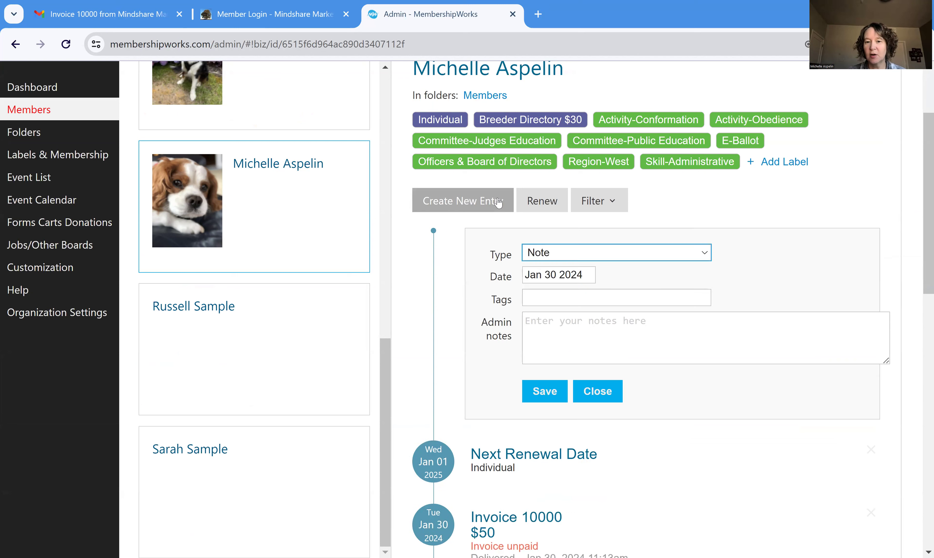
{"action": "left_click", "coordinate": [692, 256]}
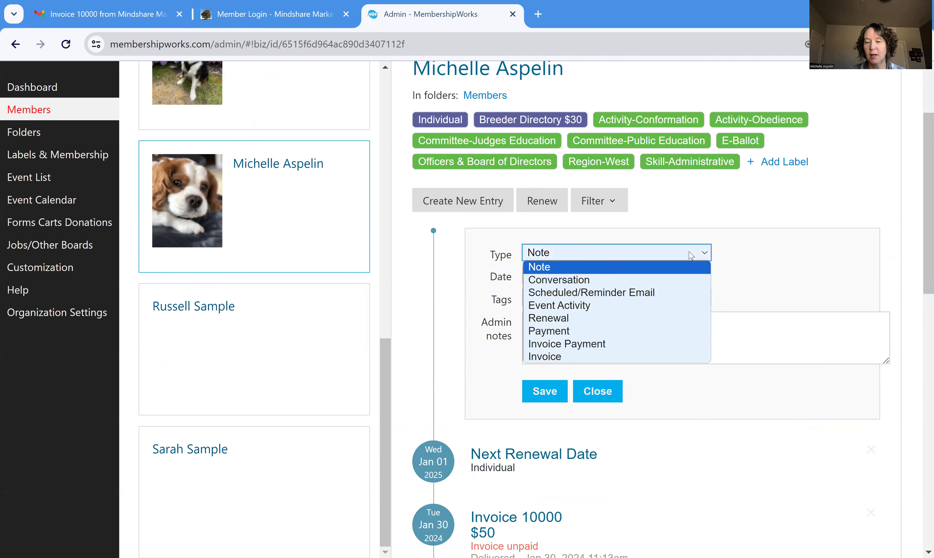
{"action": "left_click", "coordinate": [686, 357]}
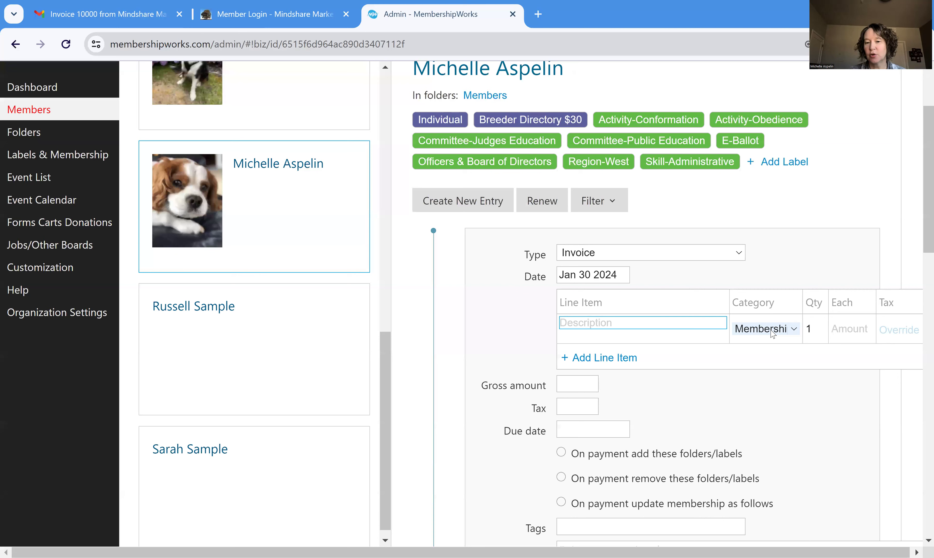
Fill in the invoice line item as Calendar 2024 in the Cart category with an amount of 10 each.
{"action": "left_click", "coordinate": [795, 329]}
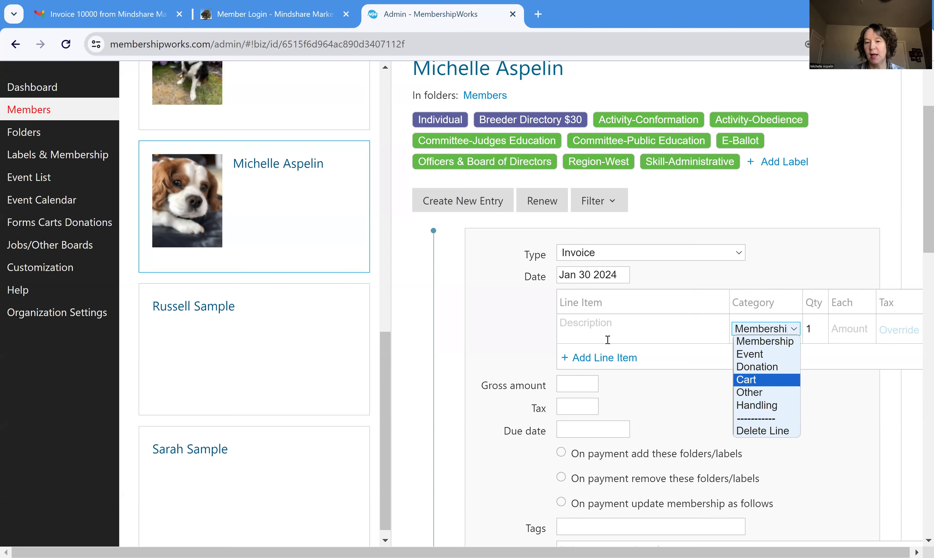
{"action": "left_click", "coordinate": [793, 380]}
{"action": "left_click", "coordinate": [608, 330]}
{"action": "type", "text": "Calendar 2025"}
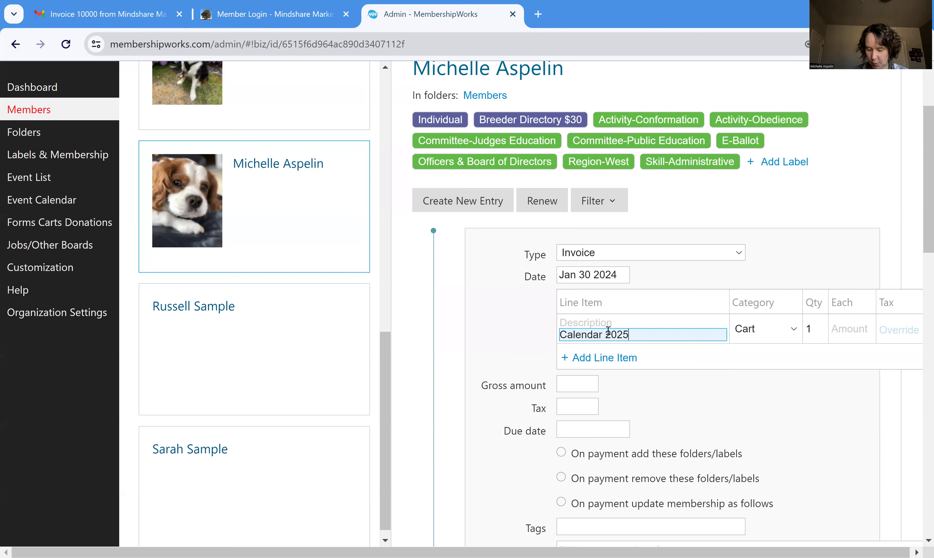
{"action": "key", "text": "BackSpace"}
{"action": "type", "text": "4"}
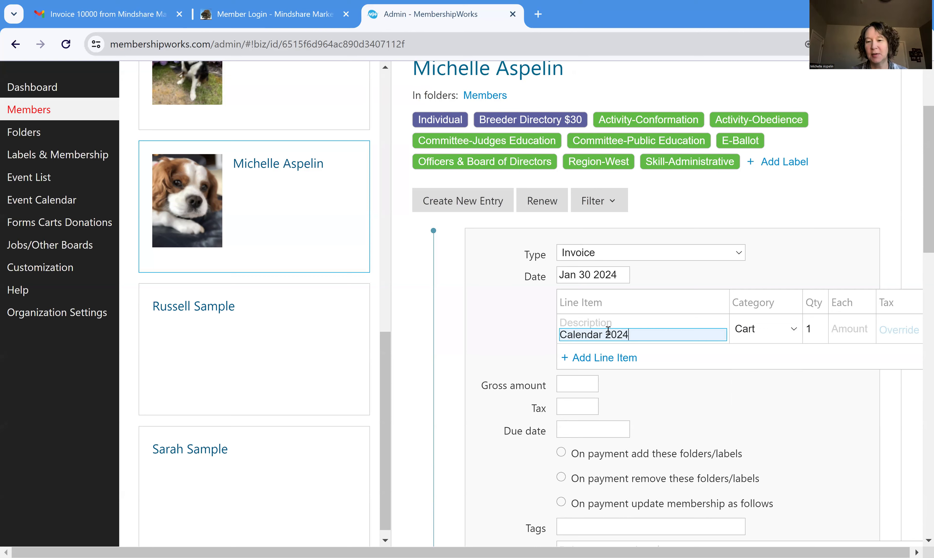
{"action": "left_click", "coordinate": [854, 330]}
{"action": "type", "text": "10"}
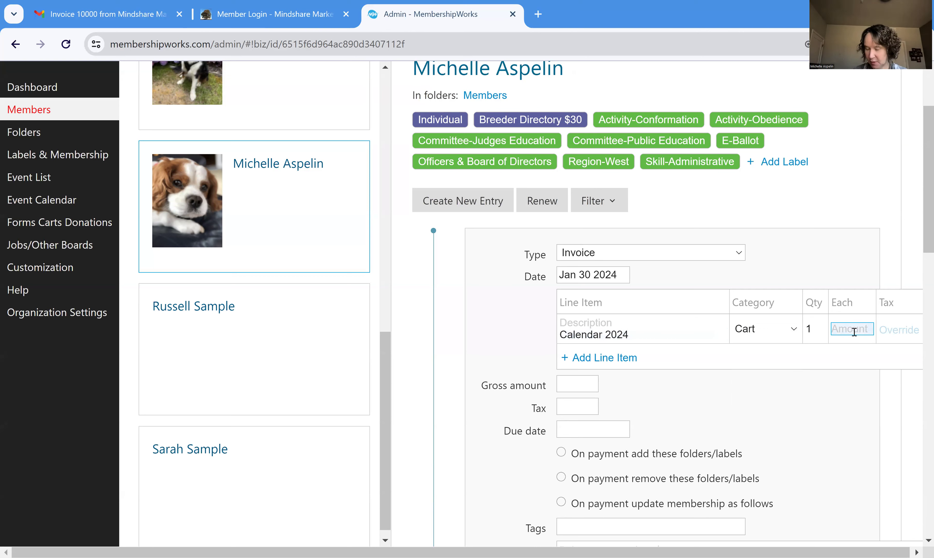
{"action": "double_click", "coordinate": [792, 410]}
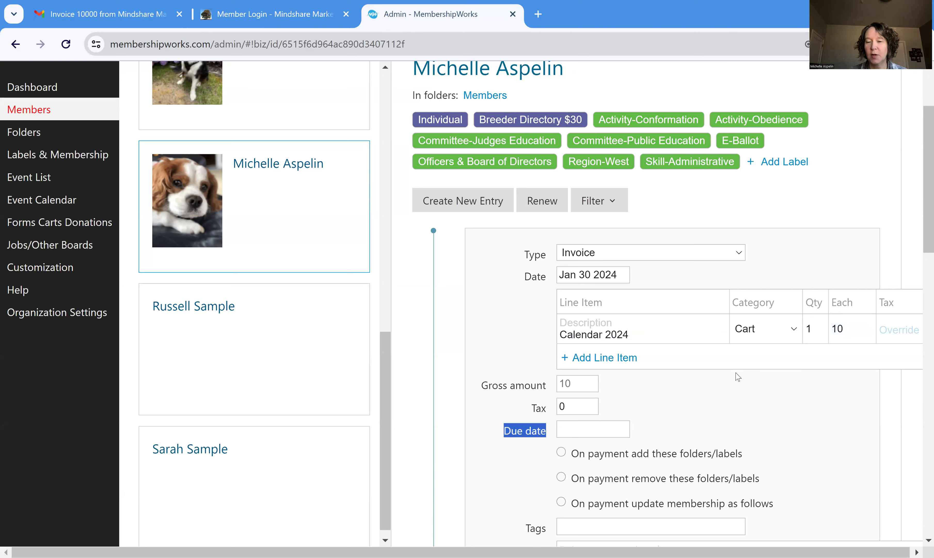
Review the calendar invoice's tax, category choices and on-payment options, and save the invoice to the member's timeline.
{"action": "left_click", "coordinate": [572, 409]}
{"action": "scroll", "coordinate": [816, 406], "scroll_direction": "down", "scroll_amount": 1}
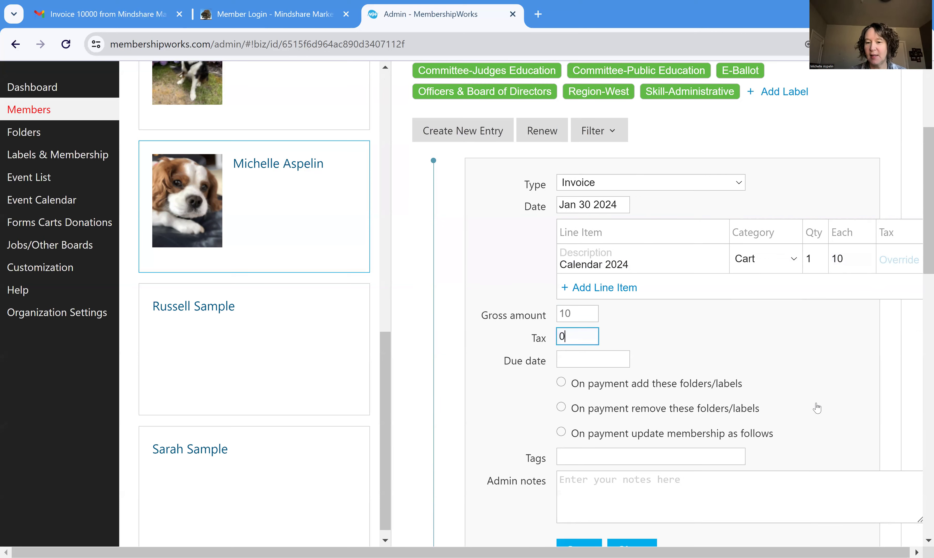
{"action": "scroll", "coordinate": [802, 365], "scroll_direction": "down", "scroll_amount": 2}
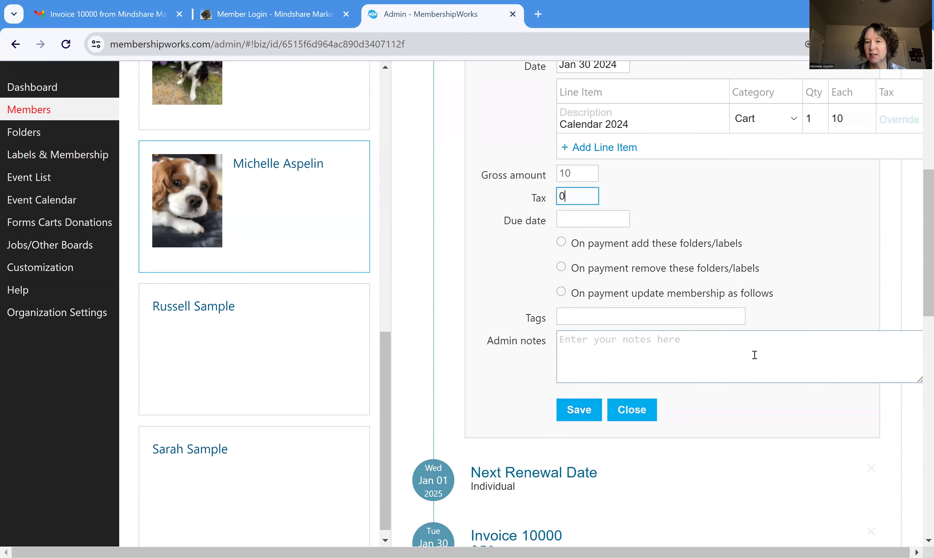
{"action": "scroll", "coordinate": [770, 362], "scroll_direction": "up", "scroll_amount": 1}
{"action": "scroll", "coordinate": [770, 362], "scroll_direction": "up", "scroll_amount": 1}
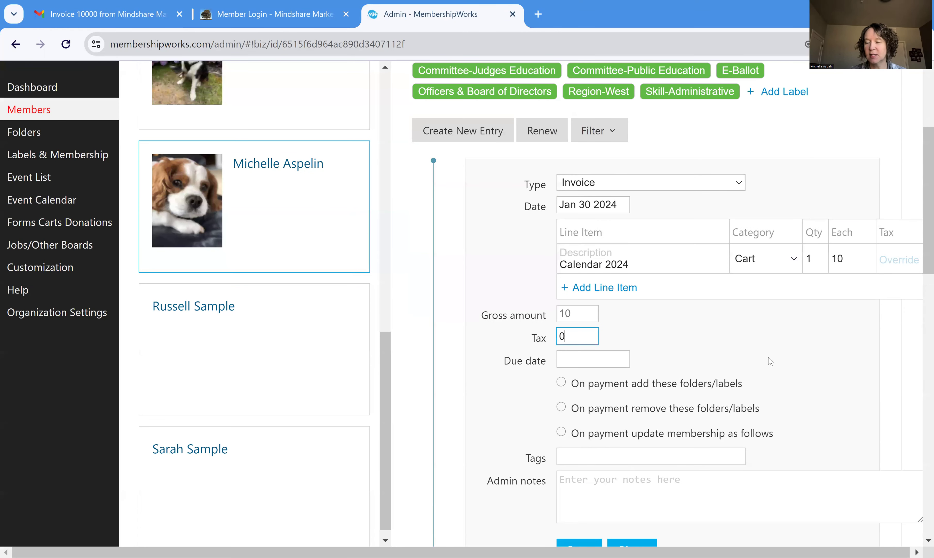
{"action": "left_click", "coordinate": [798, 260]}
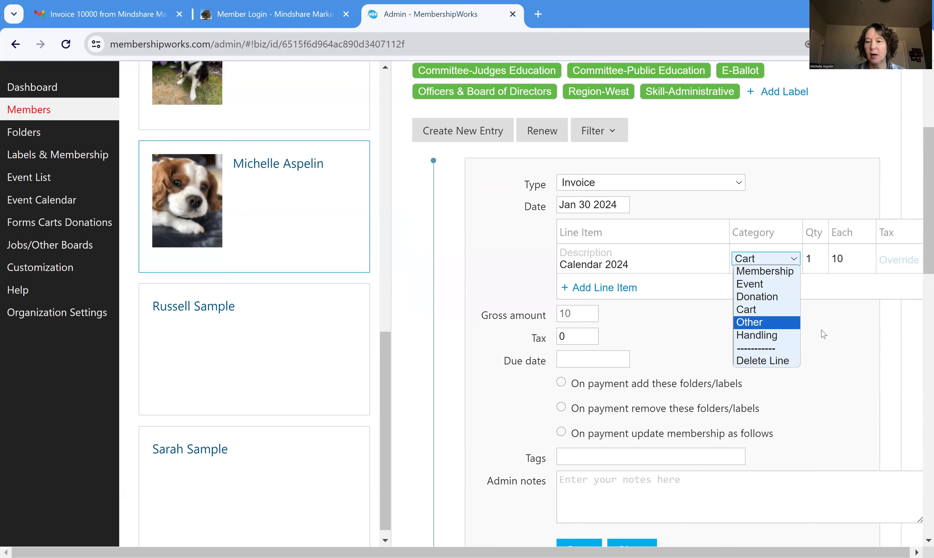
{"action": "left_click", "coordinate": [771, 369]}
{"action": "scroll", "coordinate": [772, 370], "scroll_direction": "down", "scroll_amount": 2}
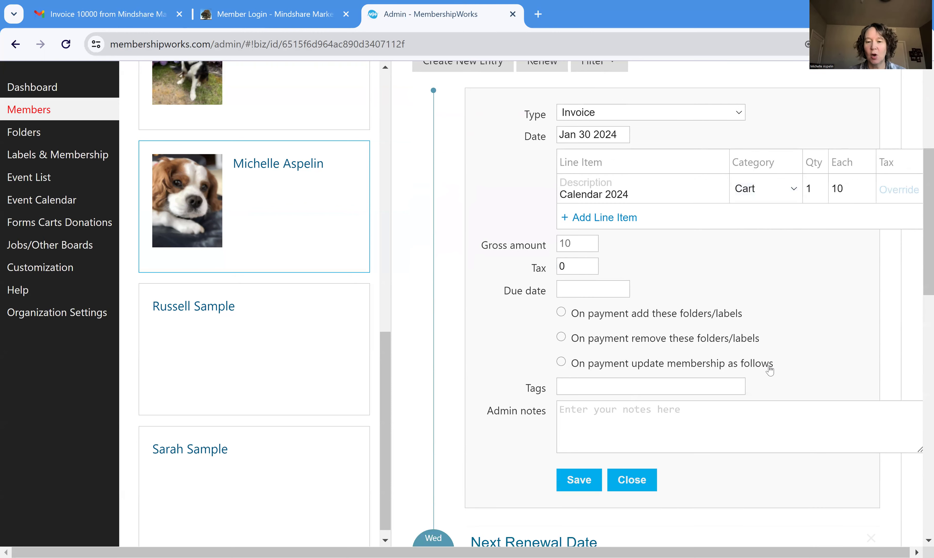
{"action": "scroll", "coordinate": [760, 362], "scroll_direction": "down", "scroll_amount": 2}
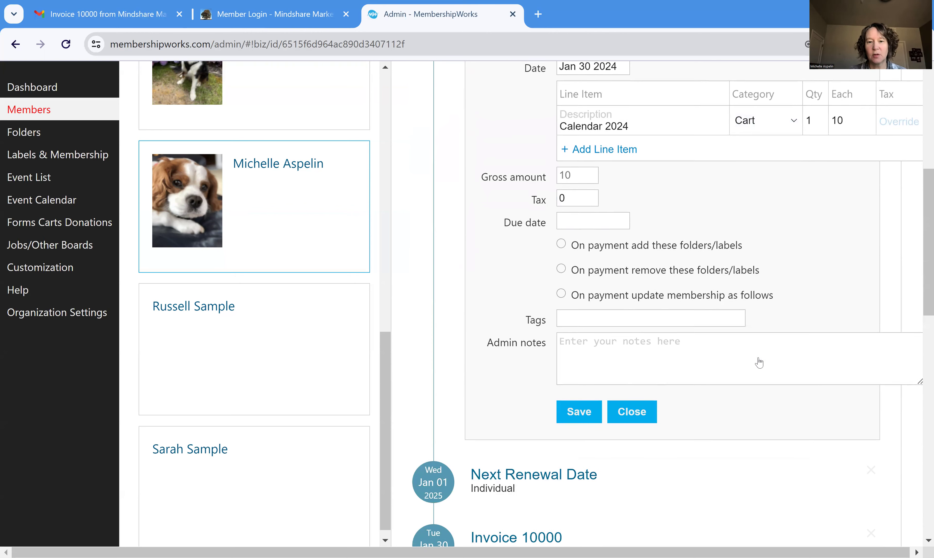
{"action": "left_click", "coordinate": [587, 405]}
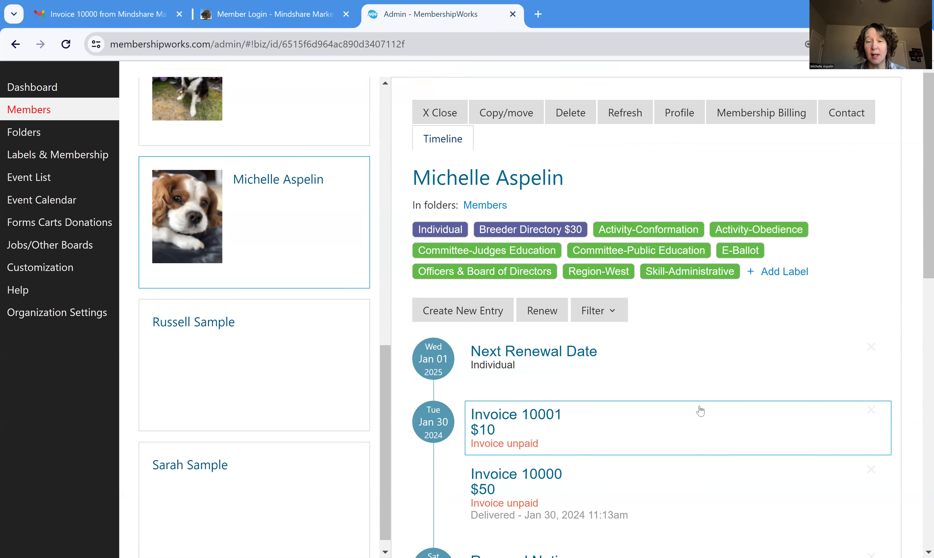
{"action": "scroll", "coordinate": [701, 411], "scroll_direction": "down", "scroll_amount": 2}
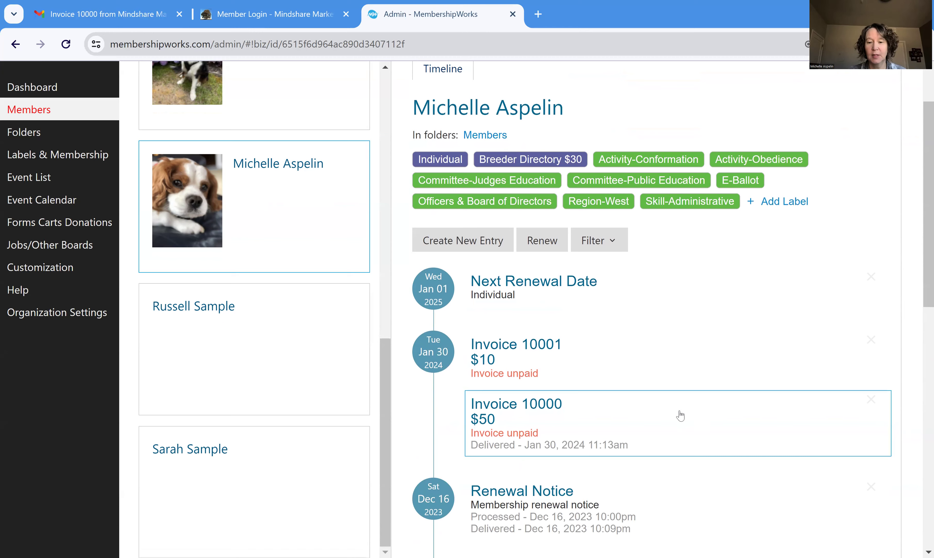